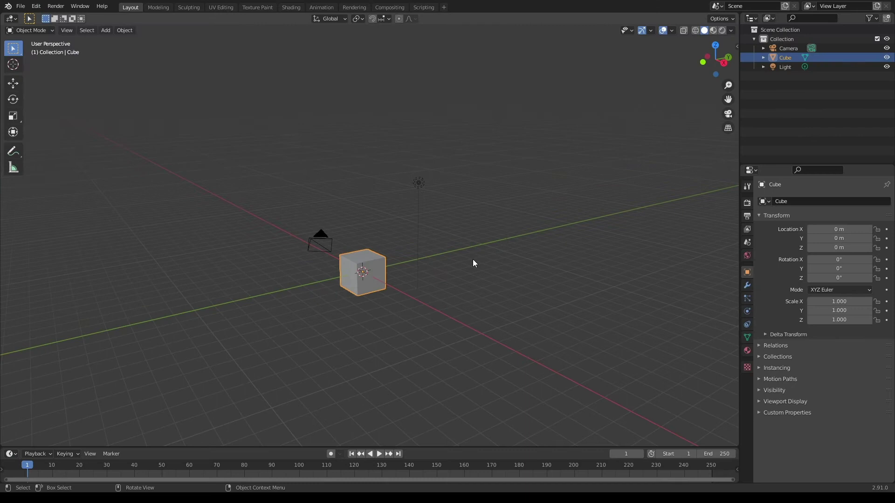
Step: Delete the default cube and add a cylinder mesh in its place
key(Delete)
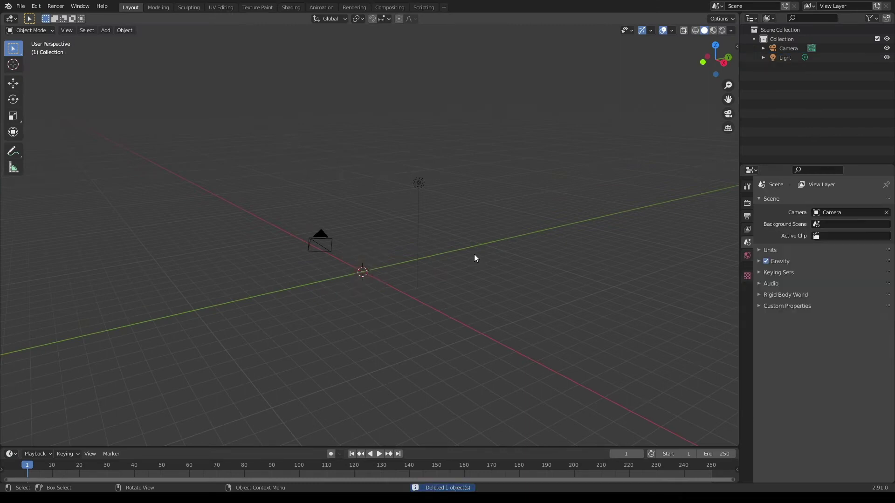
key(shift+a)
mouse_move(474, 254)
click(546, 301)
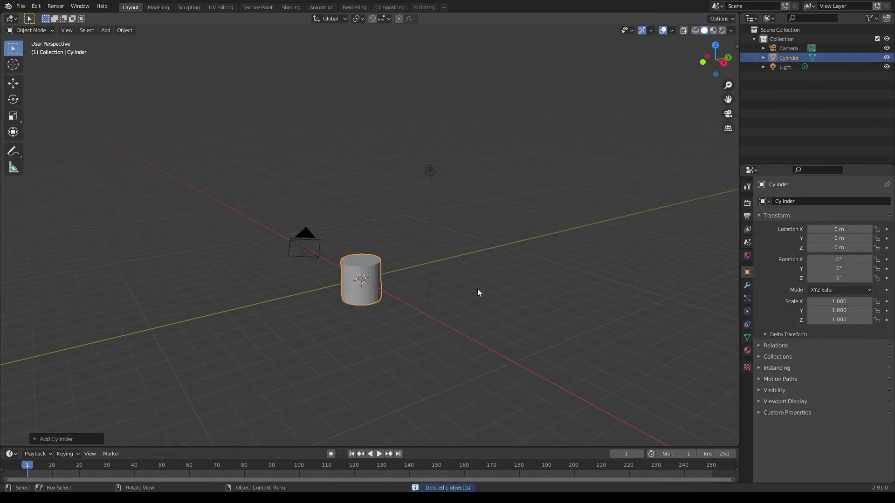
Step: Scale the cylinder into a tall column, to about 1.655 in X and Y and 5.522 in Z
key(s)
key(z)
click(10, 287)
key(s)
click(399, 308)
Step: Add two horizontal loop cuts around the cylinder and scale them apart along Z by about 2.05
key(Tab)
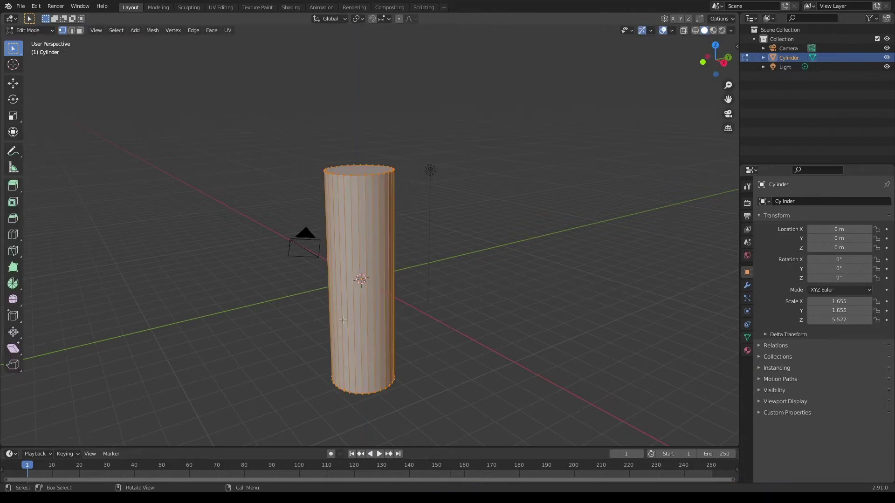
key(ctrl+r)
scroll(373, 252, up, 1)
click(373, 252)
click(373, 252)
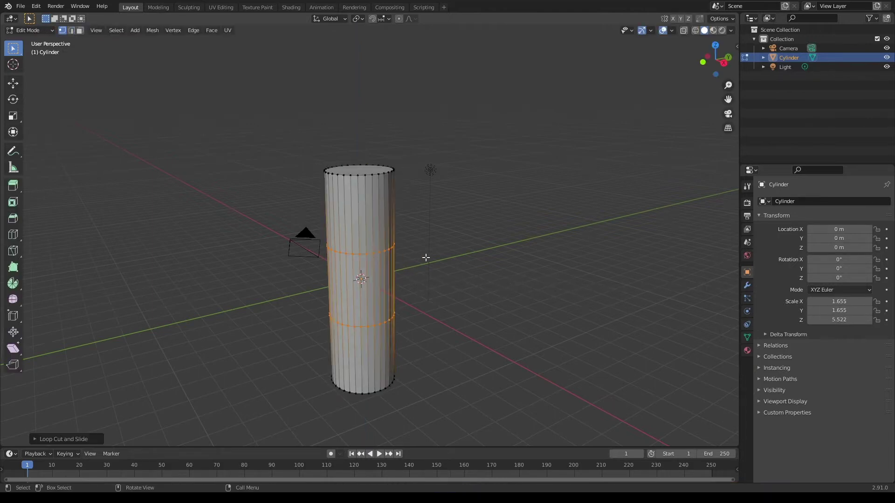
key(s)
key(z)
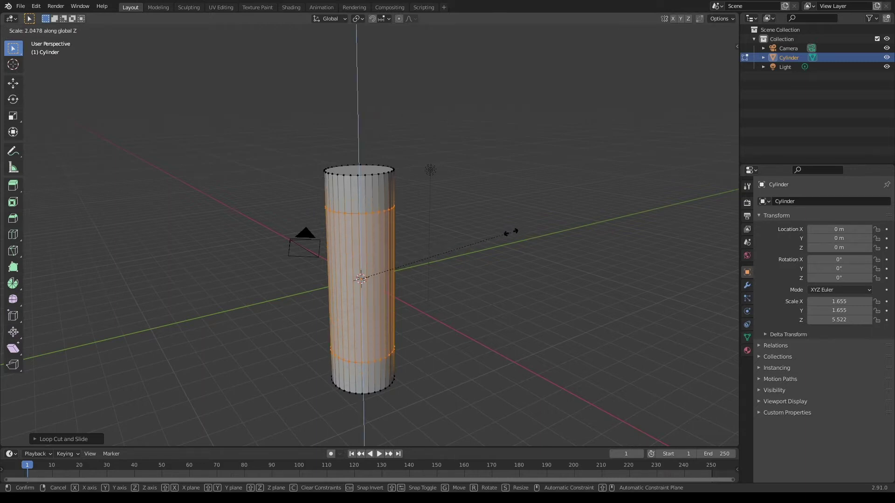
click(510, 232)
Step: Extrude the cylinder's top face upward and raise it about another 1.5 m along Z
click(81, 31)
middle_drag(445, 163, 444, 181)
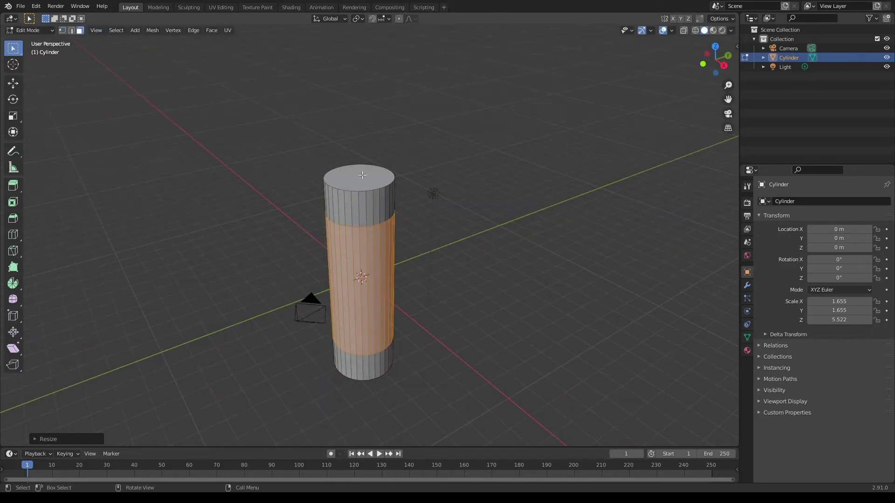
click(368, 179)
key(e)
click(477, 188)
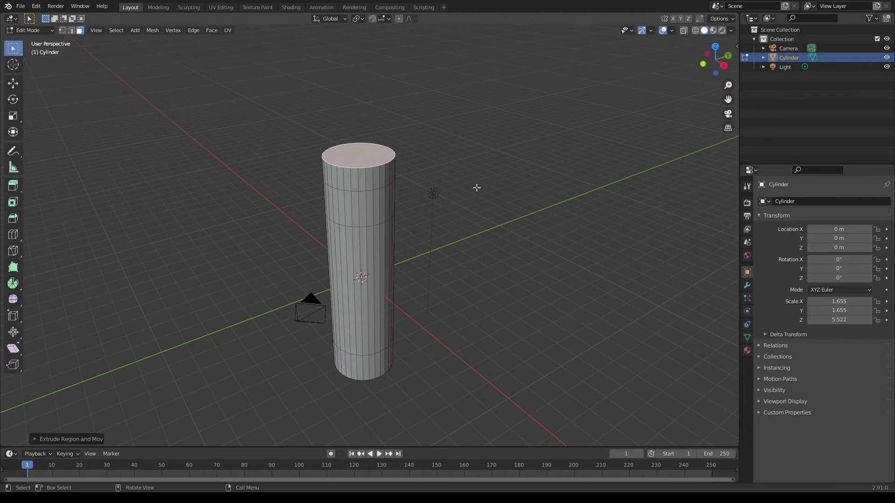
key(g)
key(z)
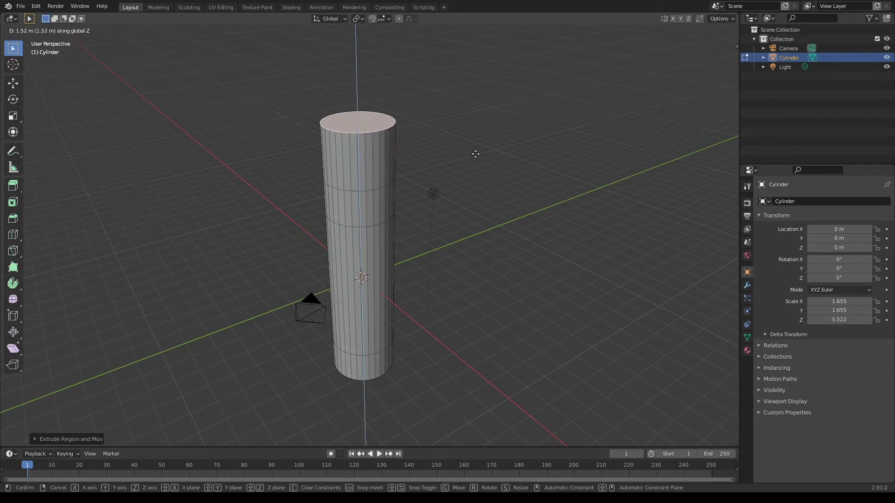
click(475, 154)
Step: Add nine evenly spaced horizontal loop cuts to the extruded upper section and switch to face selection
scroll(463, 154, up, 8)
key(ctrl+r)
scroll(380, 180, up, 8)
click(380, 179)
right_click(300, 136)
click(80, 32)
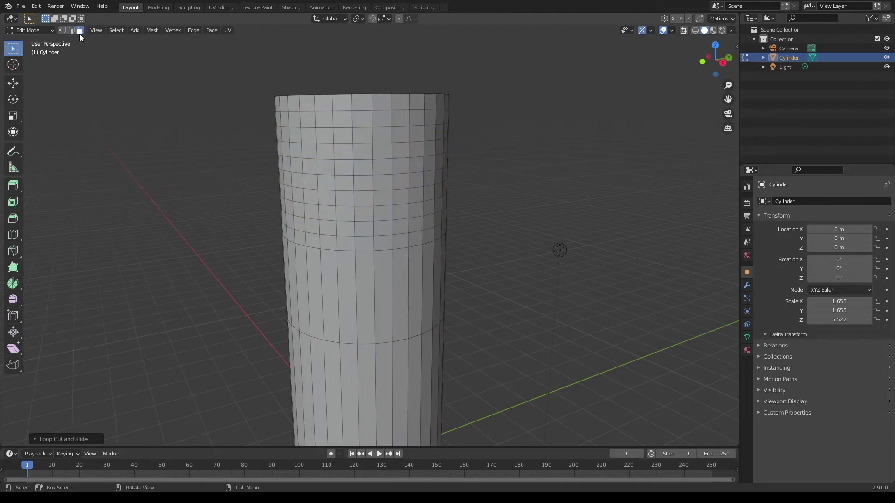
alt+click(344, 227)
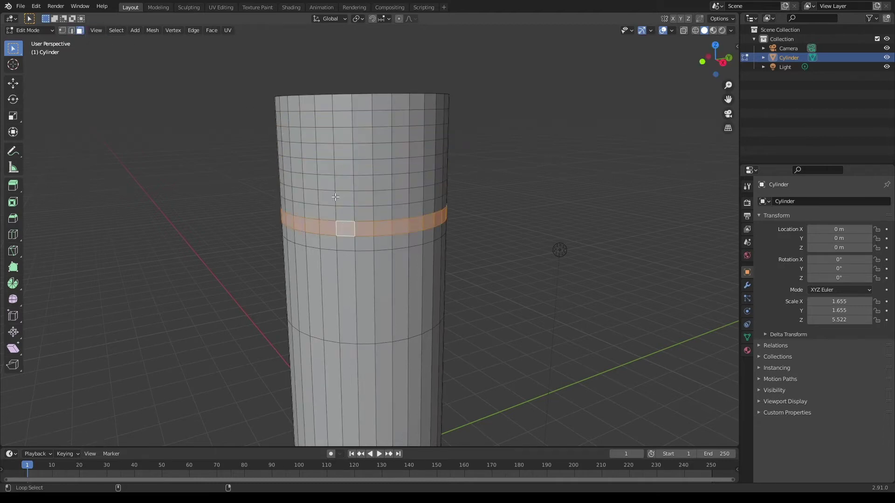
alt+shift+click(335, 197)
alt+shift+click(335, 166)
alt+shift+click(333, 135)
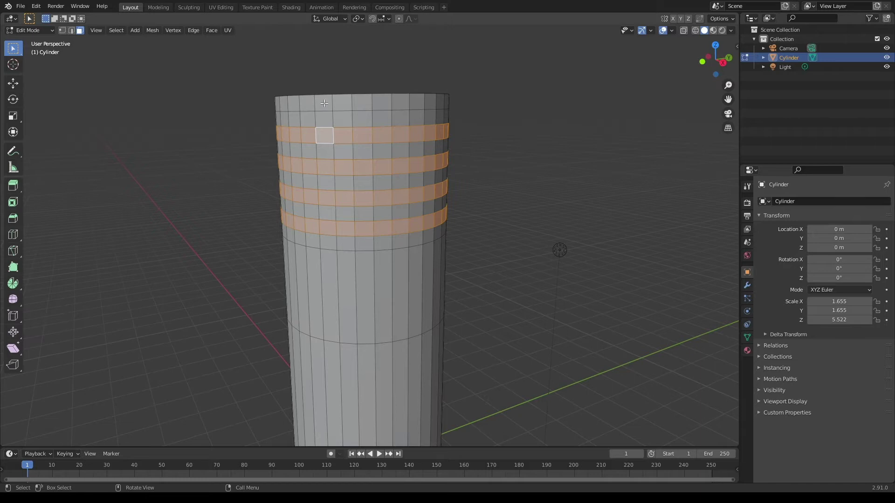
middle_drag(323, 103, 351, 136)
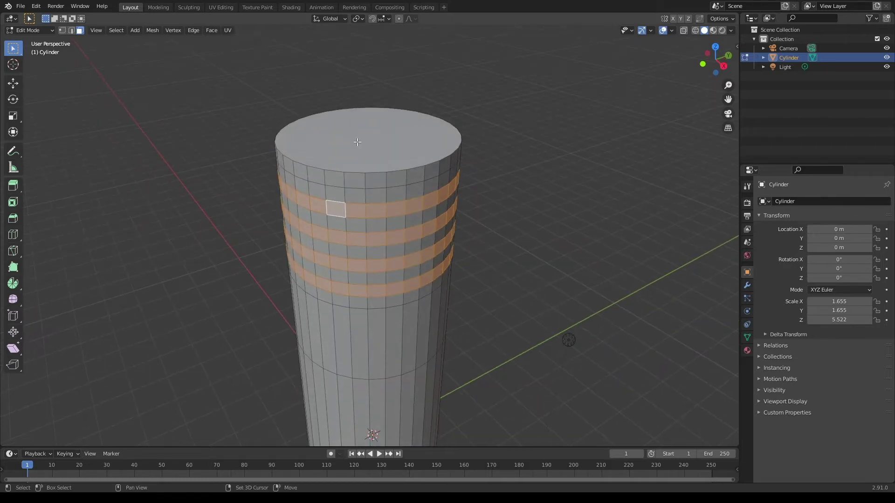
Step: Extrude the cylinder's top face slightly upward to form one more ring at the top
click(366, 142)
middle_drag(447, 170, 461, 164)
key(e)
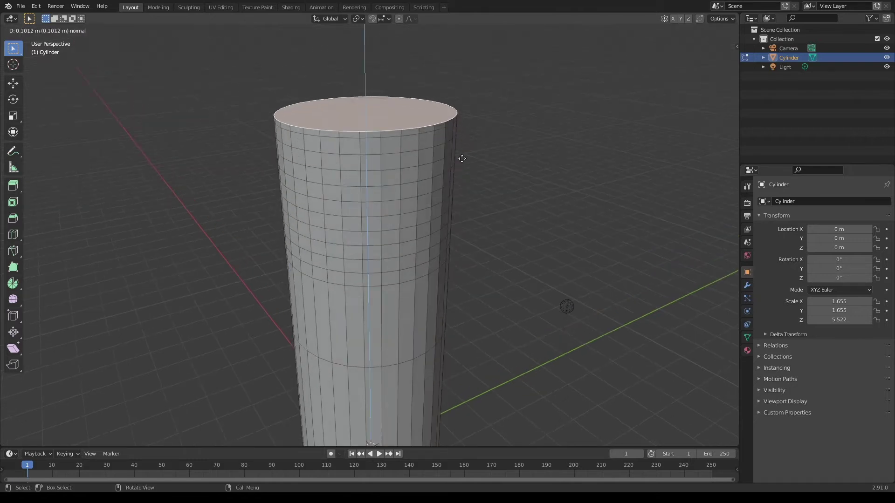
click(464, 151)
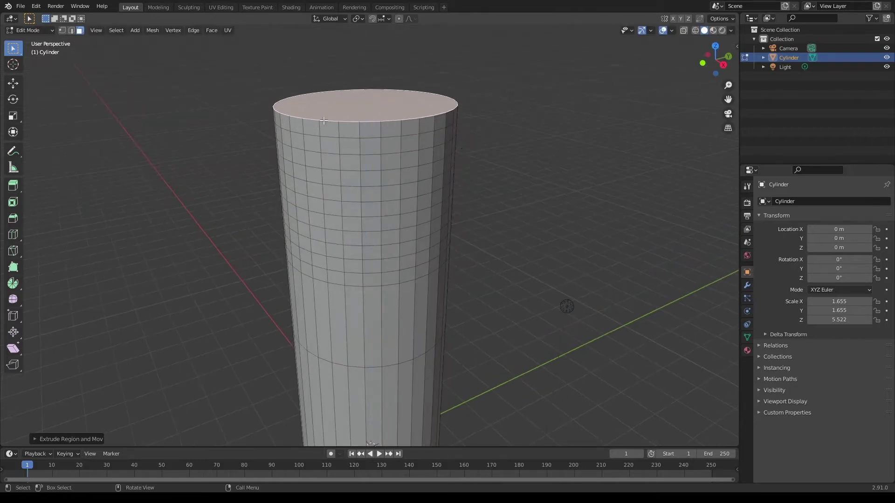
Step: Select five alternating face rings on the upper section and extrude them outward along their normals to form ribs
middle_drag(257, 188, 397, 242)
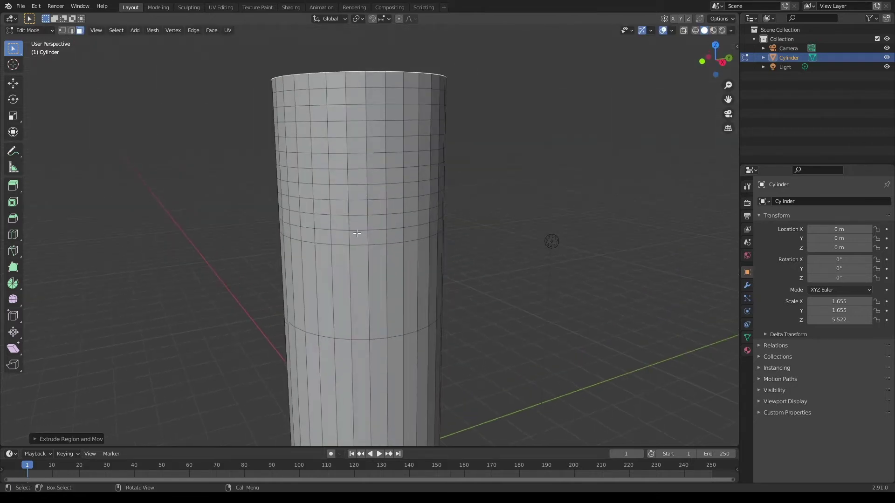
key(alt+a)
alt+click(339, 221)
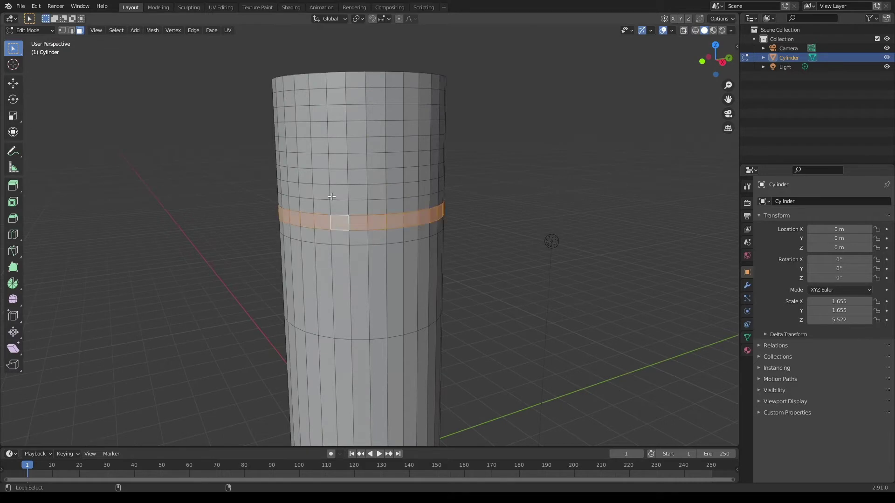
alt+shift+click(328, 195)
alt+shift+click(328, 163)
alt+shift+click(315, 128)
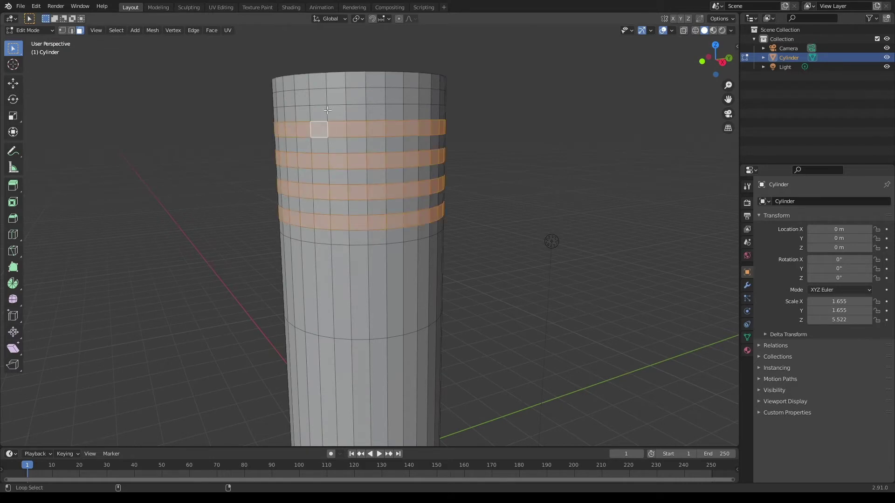
alt+shift+click(328, 100)
key(alt+e)
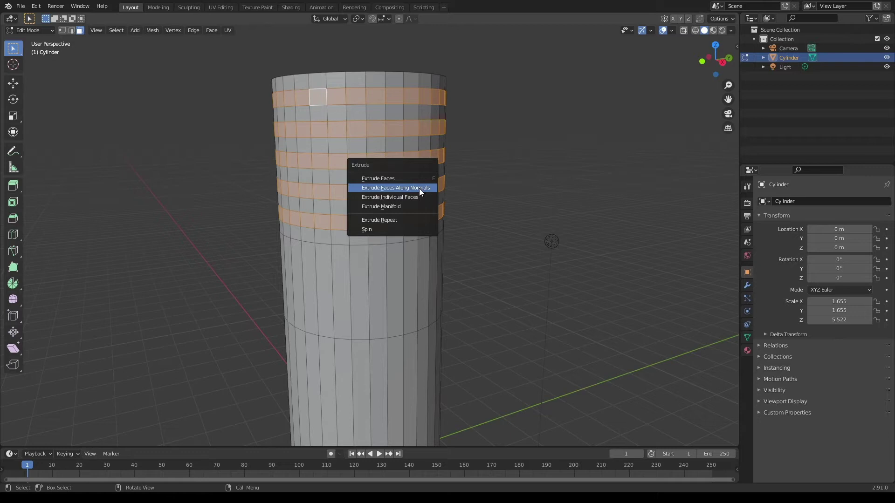
click(419, 188)
click(426, 178)
Step: Extrude the cylinder's top cap face upward by about 0.34 m
scroll(428, 187, down, 2)
mouse_move(428, 189)
middle_down()
mouse_move(422, 180)
mouse_move(416, 215)
mouse_move(429, 180)
middle_up()
click(358, 186)
key(e)
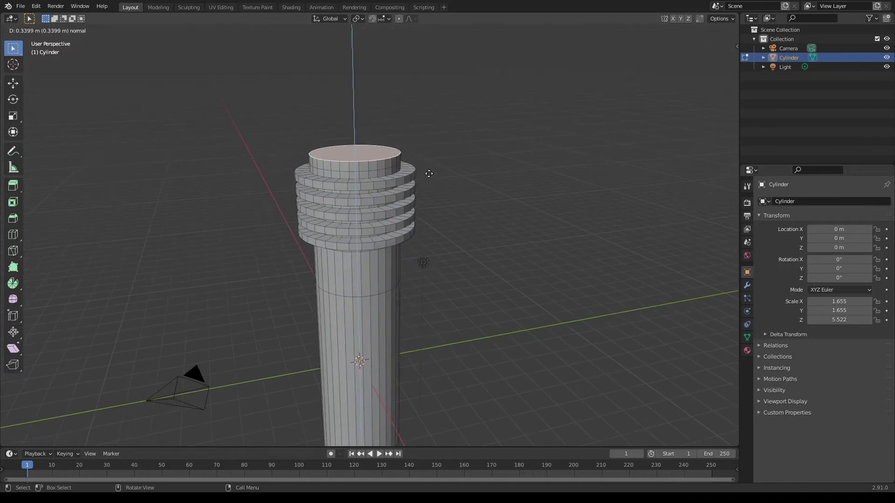
click(428, 173)
Step: Extrude the topmost side face ring outward along its normals by about 0.79 to form a wide flange
scroll(387, 145, up, 2)
click(342, 129)
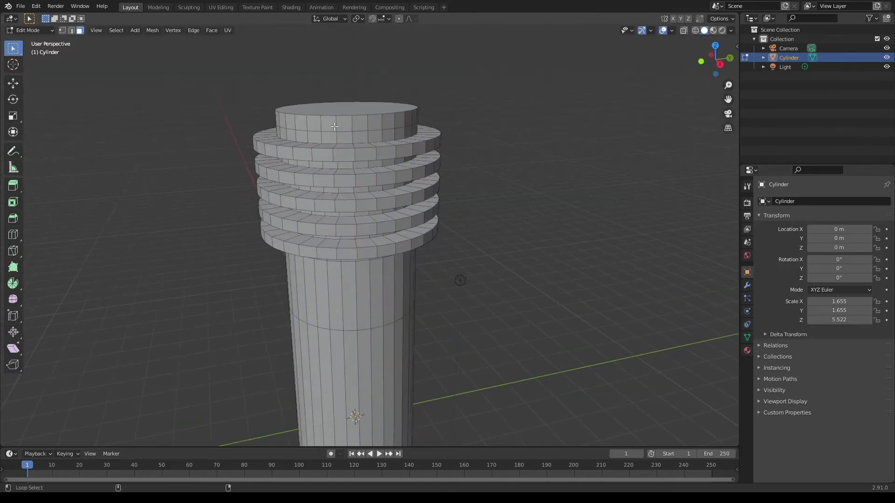
alt+click(342, 128)
key(alt+s)
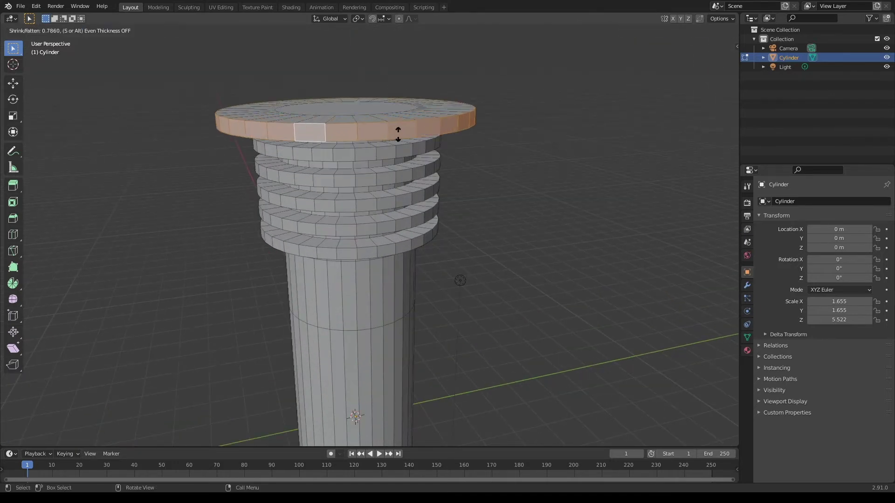
click(398, 135)
scroll(408, 182, down, 4)
middle_drag(409, 183, 403, 213)
scroll(403, 213, up, 2)
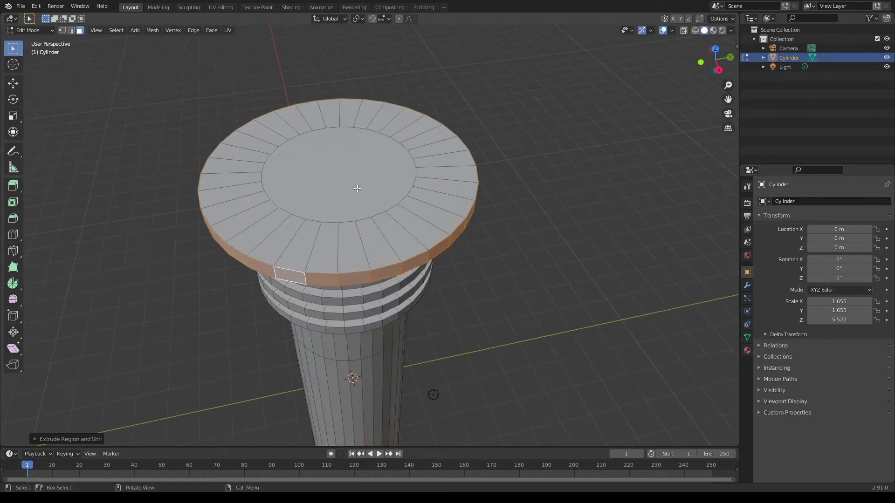
click(391, 207)
key(i)
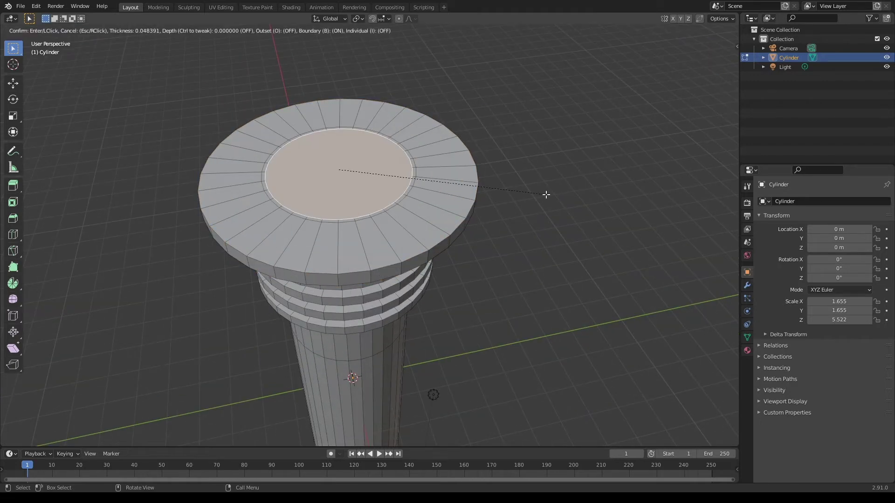
key(Escape)
key(ctrl+z)
Step: Extrude the central top face down into the column to form a recess, scale the recess floor, and return to Object Mode
click(363, 177)
key(e)
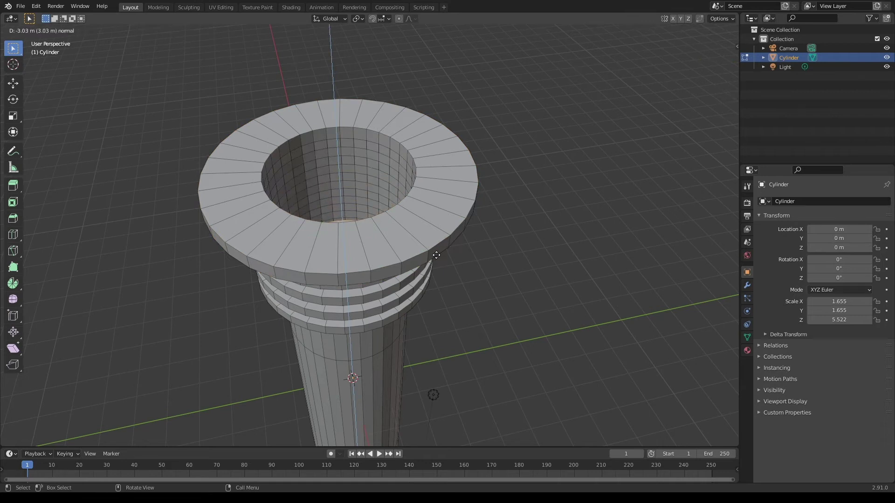
click(433, 219)
scroll(432, 226, down, 3)
middle_drag(432, 226, 435, 182)
key(s)
click(432, 202)
key(Tab)
scroll(434, 187, down, 1)
middle_drag(433, 188, 398, 227)
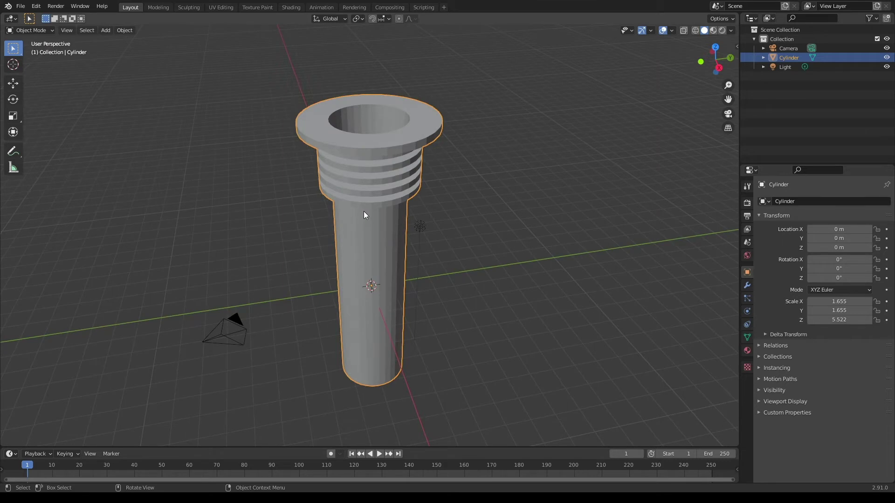
Step: Scale the face ring directly below the ribs to about 0.83 to make a narrower neck
scroll(382, 257, up, 5)
key(Tab)
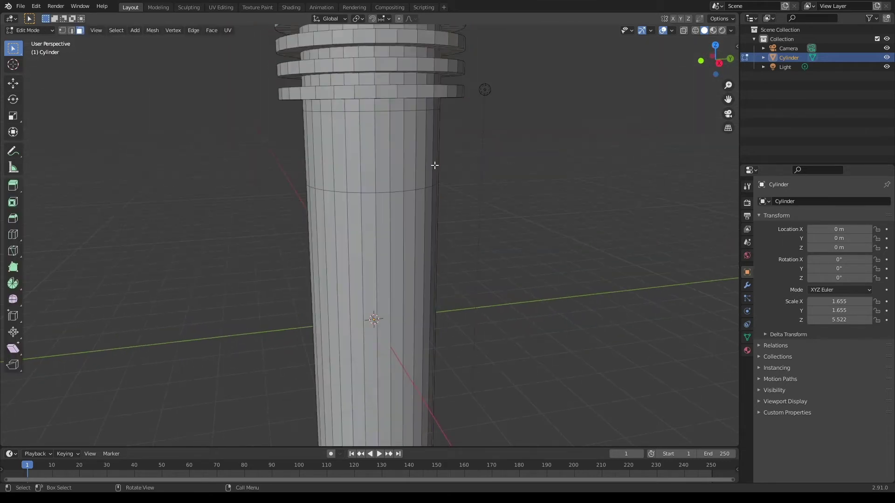
alt+click(365, 154)
key(s)
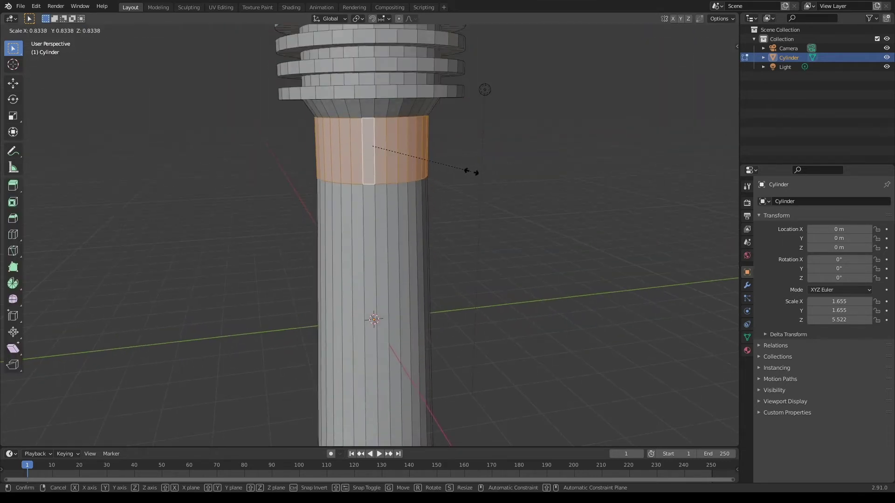
click(472, 172)
Step: Add one centred horizontal loop cut to the long shaft section below the neck
shift+middle_drag(410, 292, 402, 187)
key(ctrl+r)
click(379, 220)
right_click(380, 219)
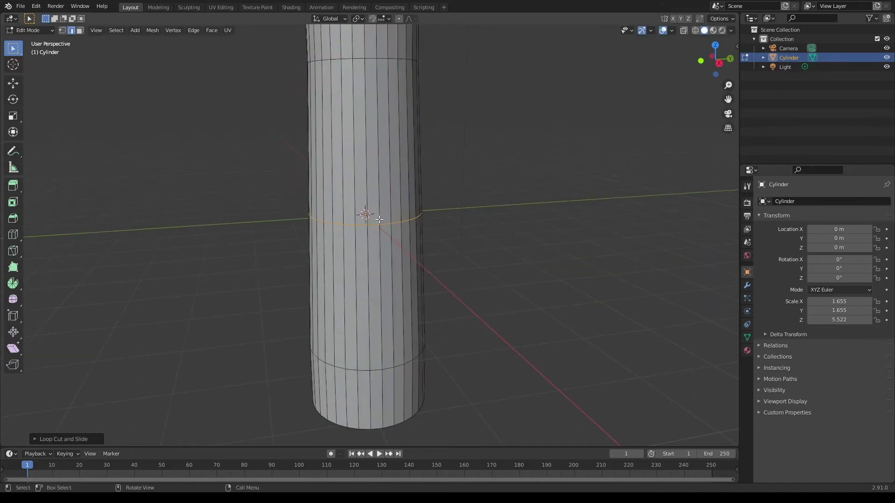
Step: Inset the face ring above the new middle cut and extrude it inward along its normals by about 0.15
click(376, 166)
click(80, 30)
alt+click(385, 149)
key(i)
click(511, 158)
key(alt+e)
click(510, 159)
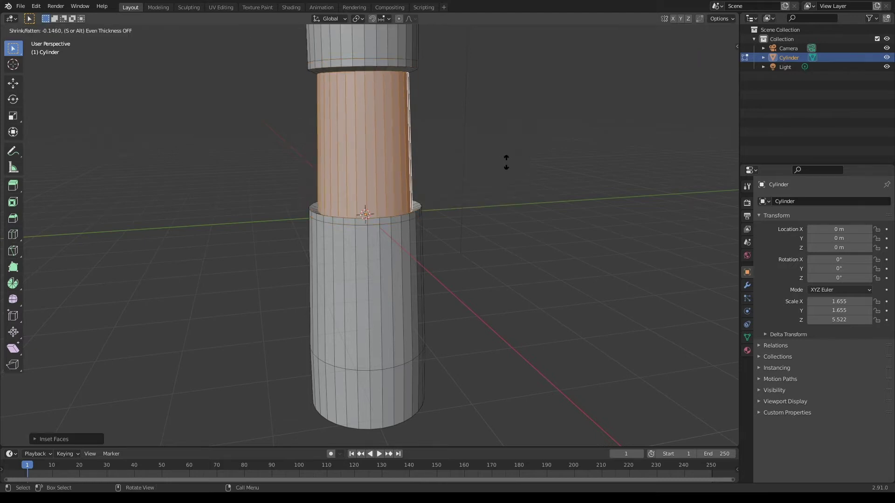
click(506, 163)
Step: In wireframe front view, select the whole lower section and move it down about 1.3 m along Z, restoring solid shading
scroll(466, 179, down, 4)
middle_drag(463, 180, 436, 168)
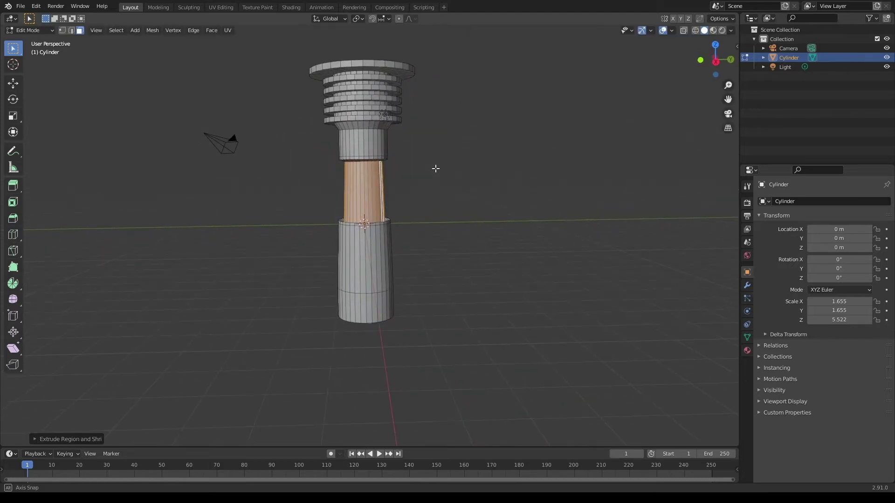
scroll(440, 207, up, 3)
scroll(441, 209, down, 2)
key(z)
click(502, 233)
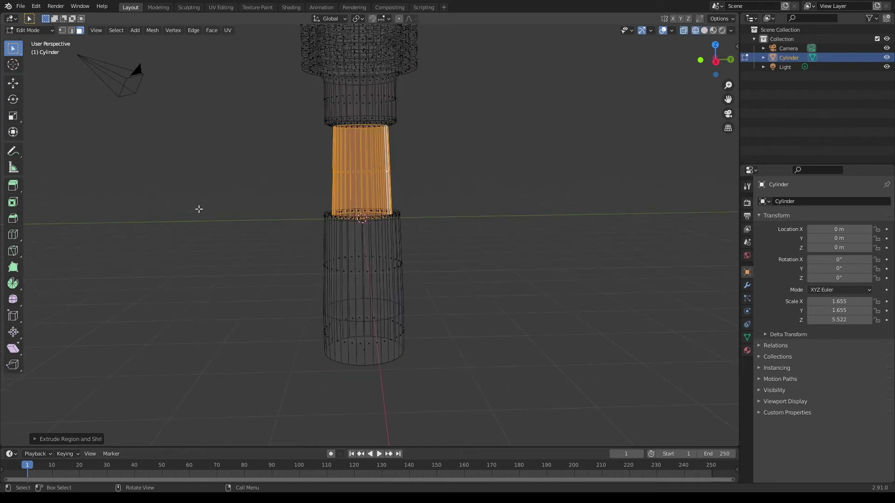
key(KP_1)
click(366, 251)
drag(256, 210, 560, 427)
key(g)
key(z)
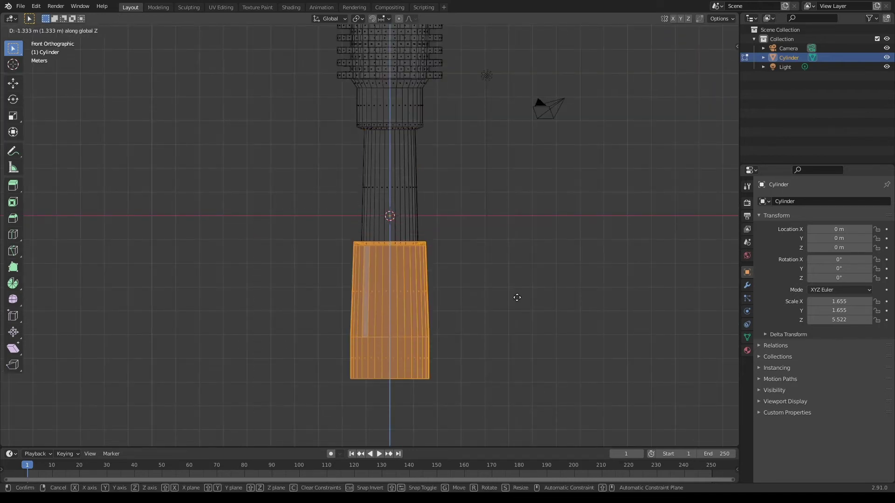
click(511, 294)
key(z)
click(535, 271)
Step: Select the outer rim edge loop at the top of the lower section and move it along Z
middle_drag(475, 264, 428, 275)
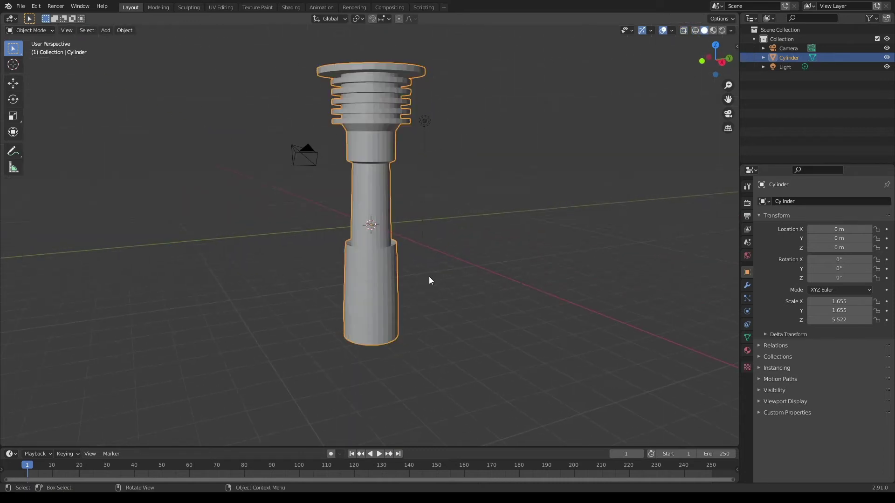
scroll(425, 281, up, 3)
scroll(382, 281, up, 2)
click(71, 31)
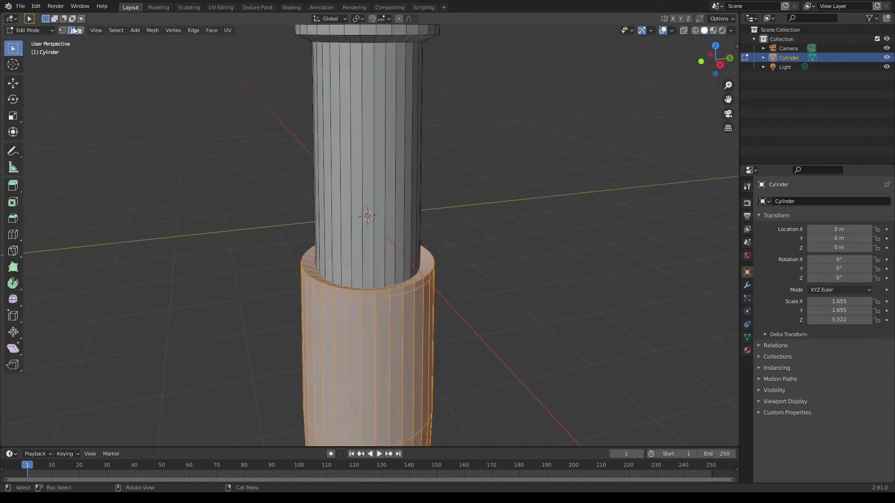
scroll(391, 308, up, 2)
shift+middle_drag(390, 312, 388, 286)
alt+click(346, 285)
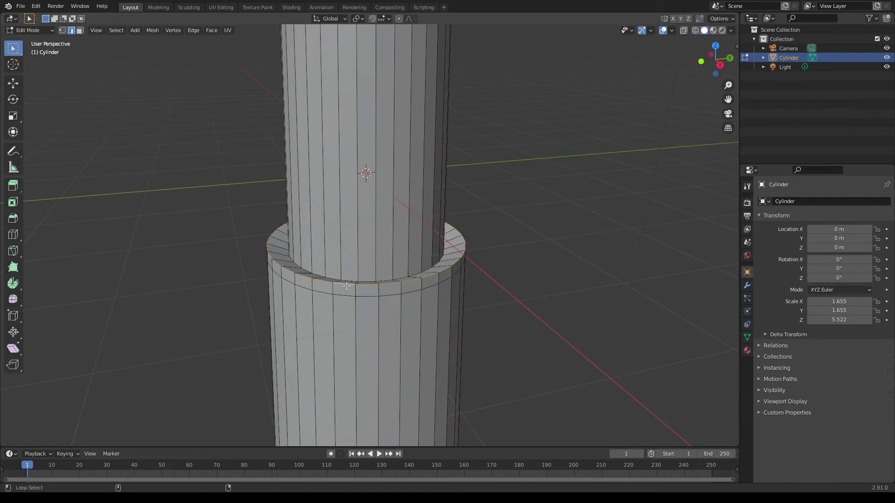
key(g)
key(z)
click(536, 278)
Step: Select the tall face ring below the lower section's rim and shift it slightly down along Z
click(79, 31)
alt+click(345, 326)
shift+middle_drag(447, 359, 452, 240)
key(g)
key(z)
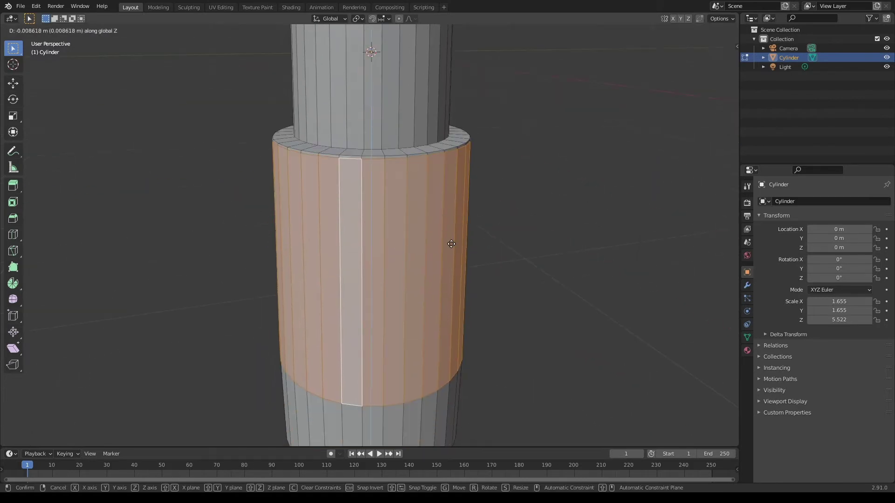
click(449, 257)
Step: In wireframe front and right views, select the four central face columns on each of the lower section's four sides, including both face rows
scroll(448, 258, down, 4)
key(KP_1)
key(shift+z)
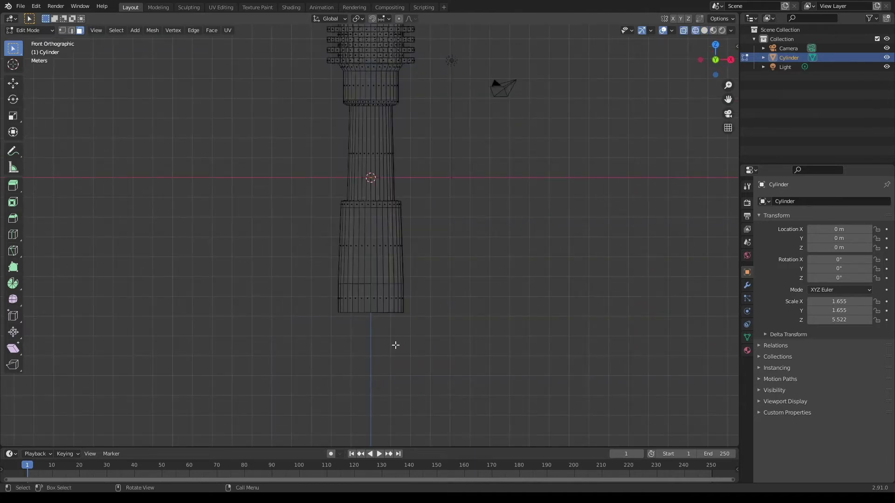
scroll(395, 344, up, 2)
drag(361, 247, 383, 340)
scroll(356, 249, up, 1)
drag(357, 248, 367, 363)
drag(350, 244, 362, 357)
drag(378, 246, 390, 366)
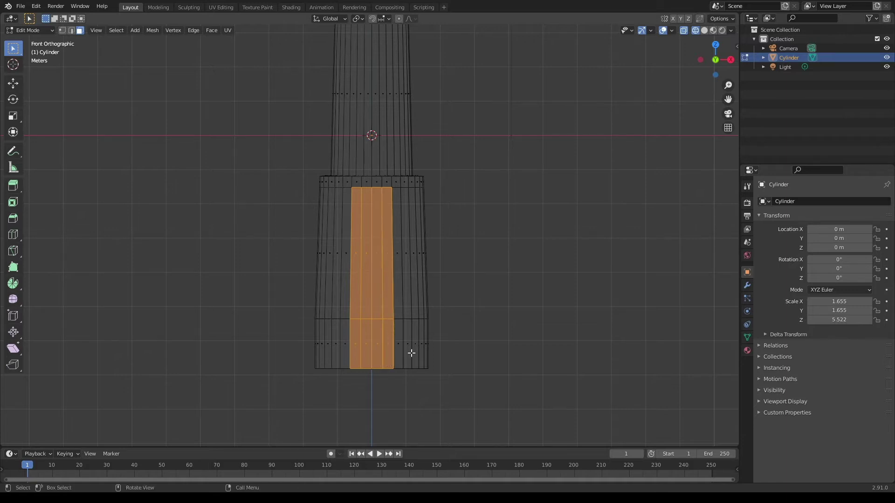
key(KP_3)
drag(350, 247, 390, 353)
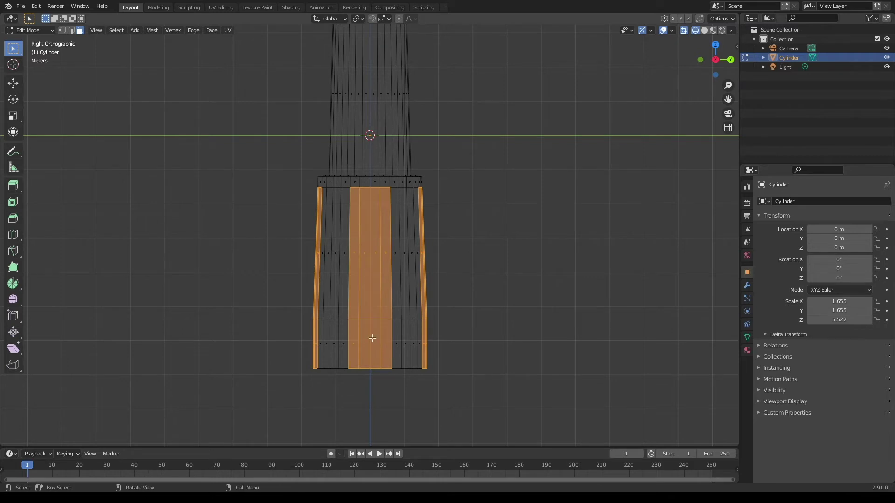
Step: Restore solid shading and extrude the selected side columns inward along their normals by about 0.23 to form four grooves
key(shift+z)
middle_drag(459, 307, 476, 320)
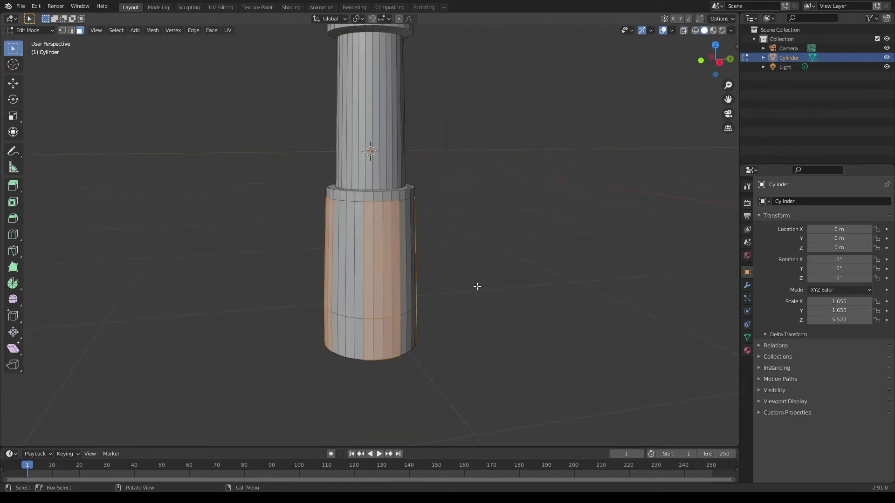
key(alt+e)
click(474, 291)
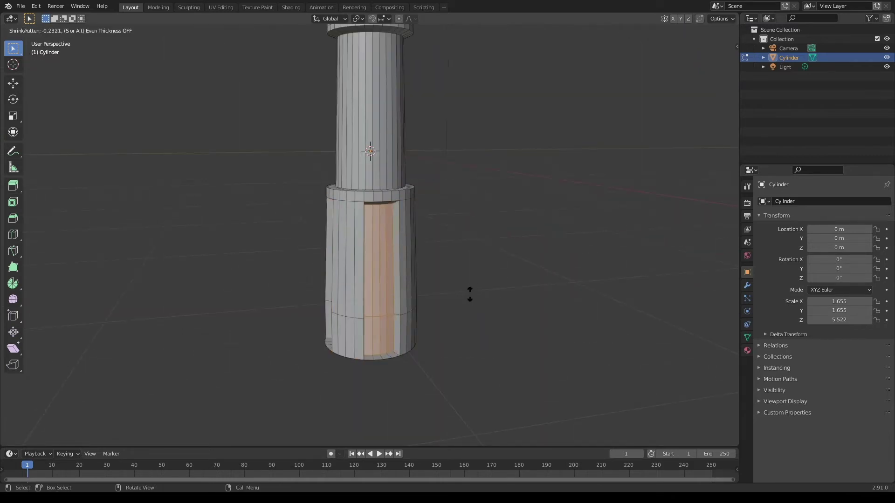
click(466, 297)
key(Tab)
Step: Extrude the handle's bottom face outward by about 0.2 m to cap the ends of the grooves
scroll(456, 301, down, 2)
middle_drag(412, 299, 501, 305)
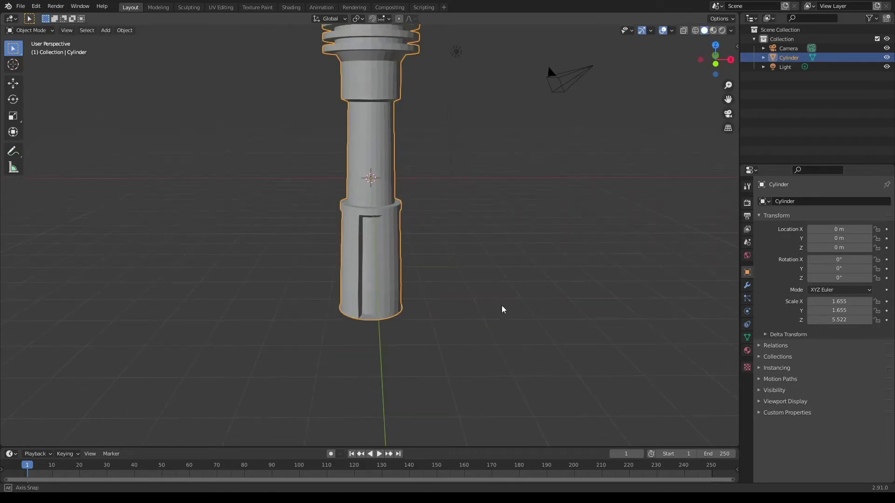
middle_drag(399, 306, 425, 260)
key(Tab)
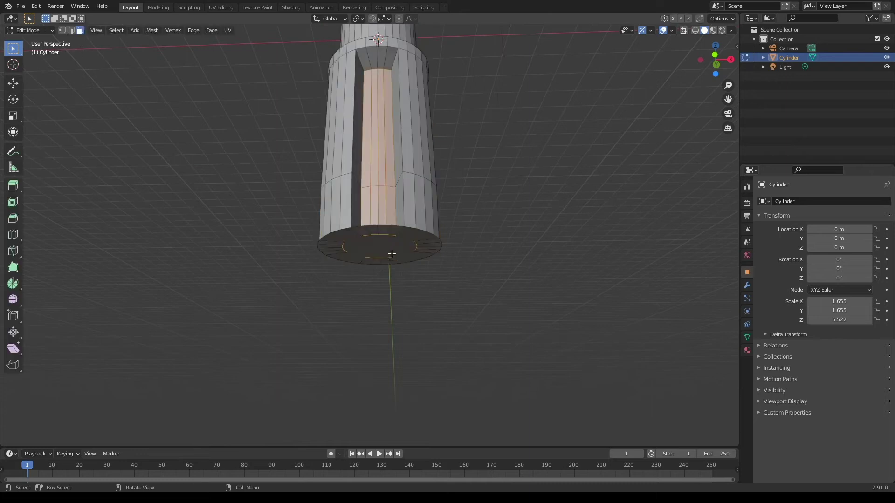
click(386, 245)
key(e)
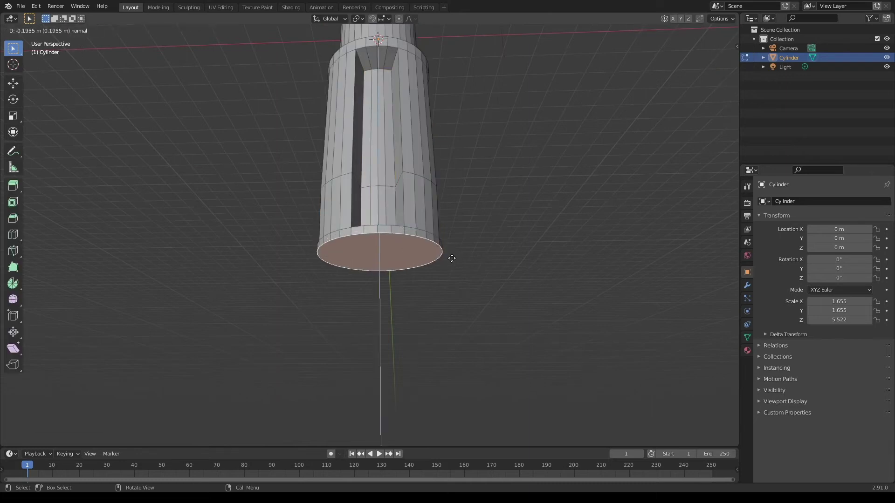
click(451, 258)
key(Tab)
middle_drag(451, 258, 444, 295)
scroll(418, 326, down, 5)
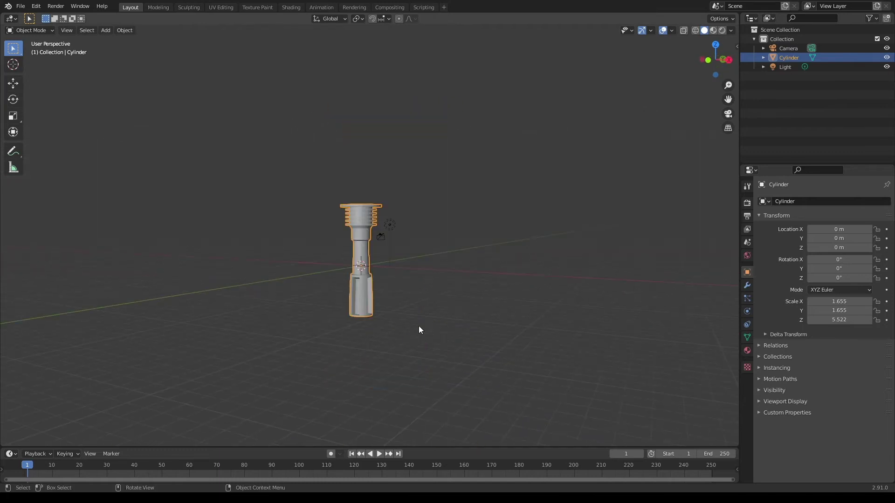
scroll(418, 326, up, 1)
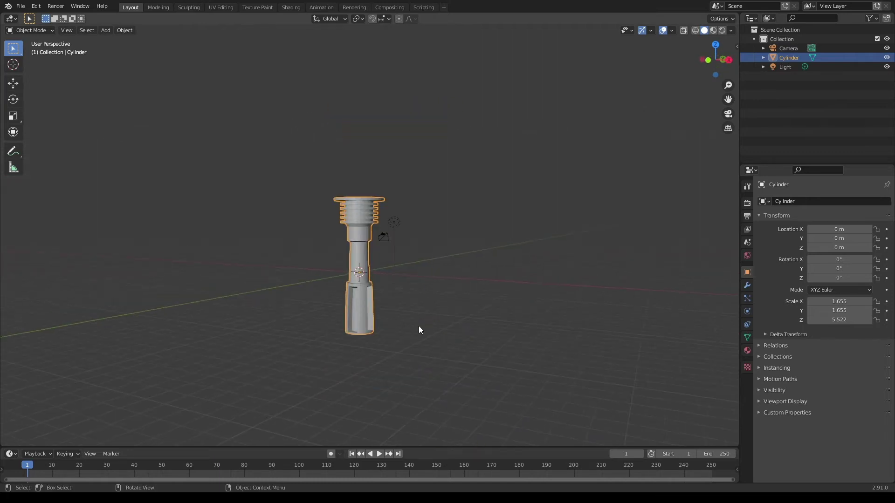
scroll(418, 326, up, 8)
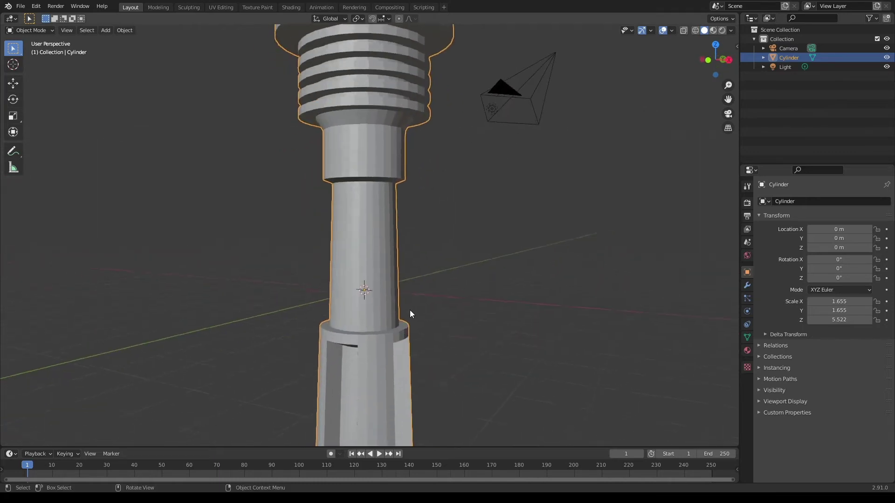
Step: Add eight evenly spaced horizontal loop cuts to the narrow shaft between the neck and the grooved section
scroll(420, 311, up, 3)
key(Tab)
key(ctrl+r)
scroll(396, 272, up, 8)
click(389, 275)
right_click(388, 274)
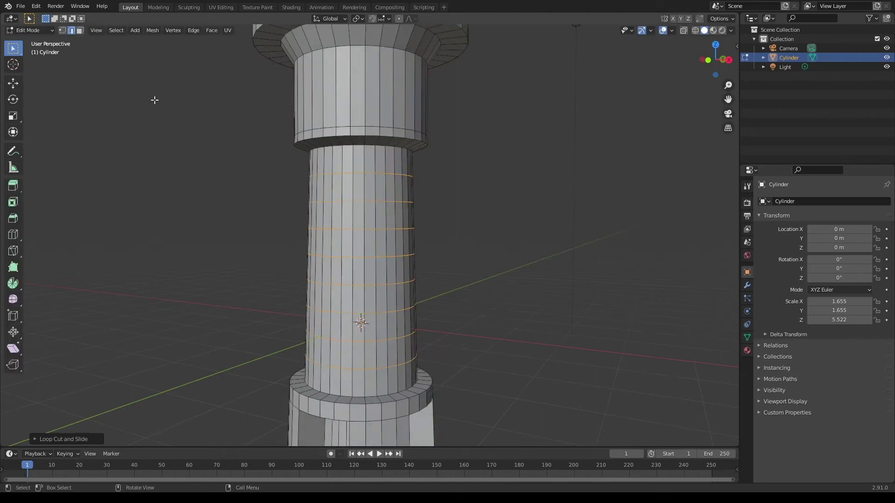
Step: Select four alternating face rings on the shaft and extrude them slightly outward along their normals as raised bands
click(80, 31)
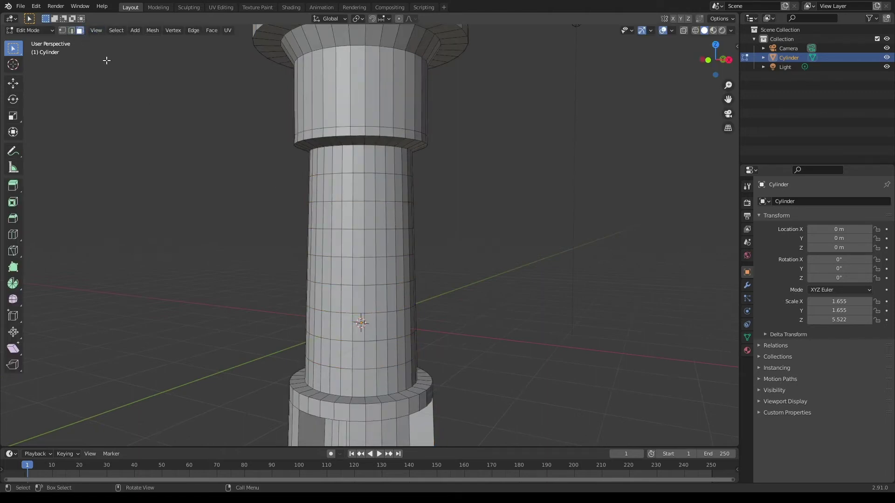
alt+click(349, 191)
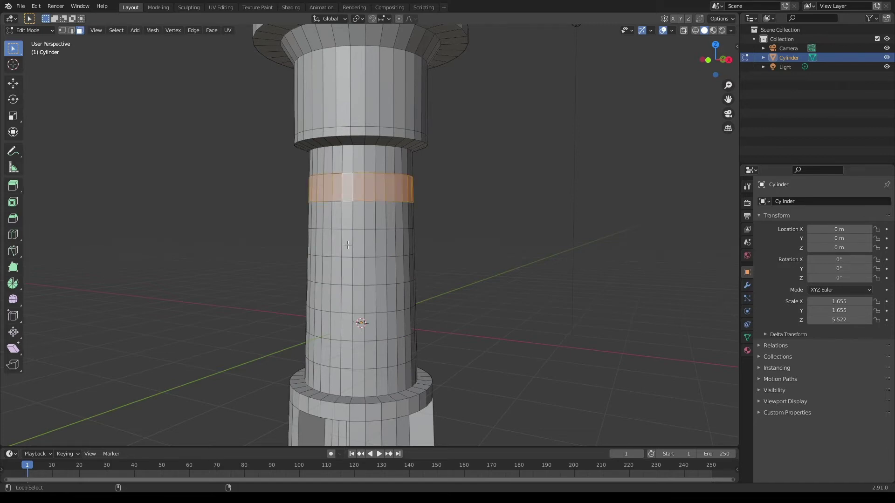
alt+shift+click(348, 242)
alt+shift+click(357, 300)
alt+shift+click(347, 350)
key(alt+e)
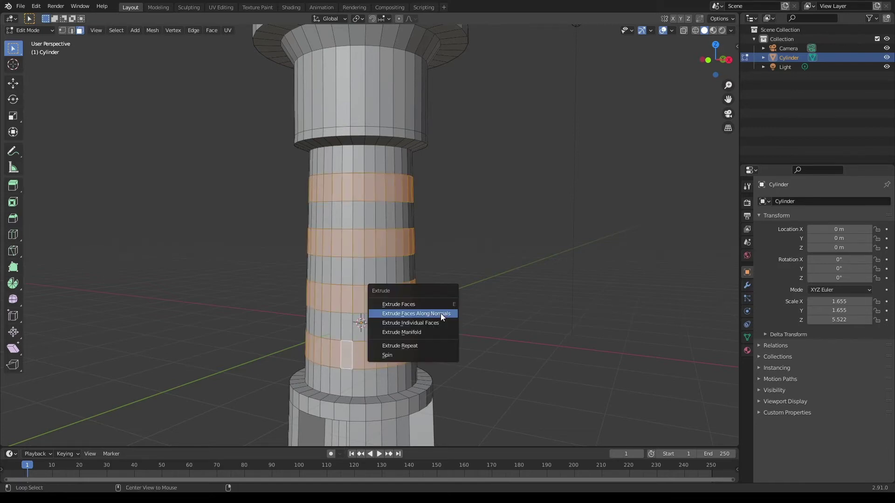
click(440, 315)
click(437, 316)
key(Tab)
scroll(436, 315, down, 4)
middle_drag(435, 312, 427, 285)
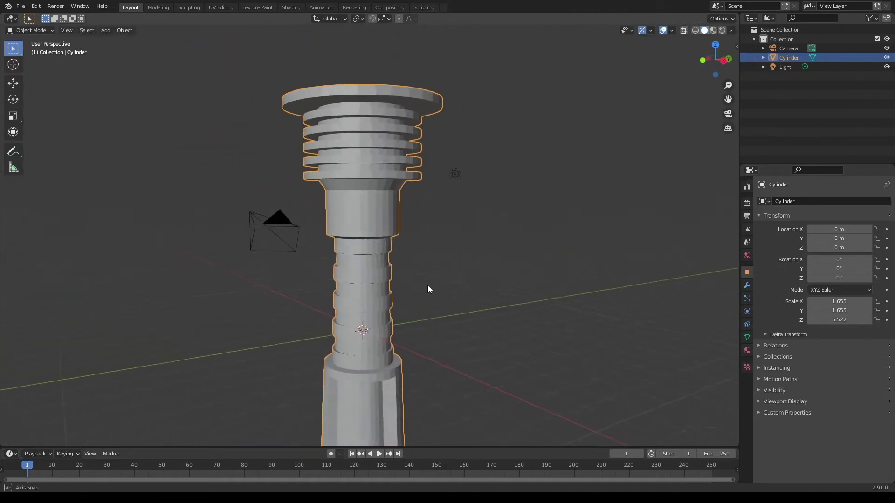
scroll(427, 285, up, 6)
Step: Add two centred horizontal loop cuts to the neck section below the ribs
key(Tab)
scroll(368, 281, down, 3)
key(ctrl+r)
scroll(409, 240, up, 1)
click(409, 239)
right_click(409, 240)
Step: Extrude the face ring between the neck's new cuts outward along its normals by about 0.1
click(79, 31)
key(alt+e)
click(409, 262)
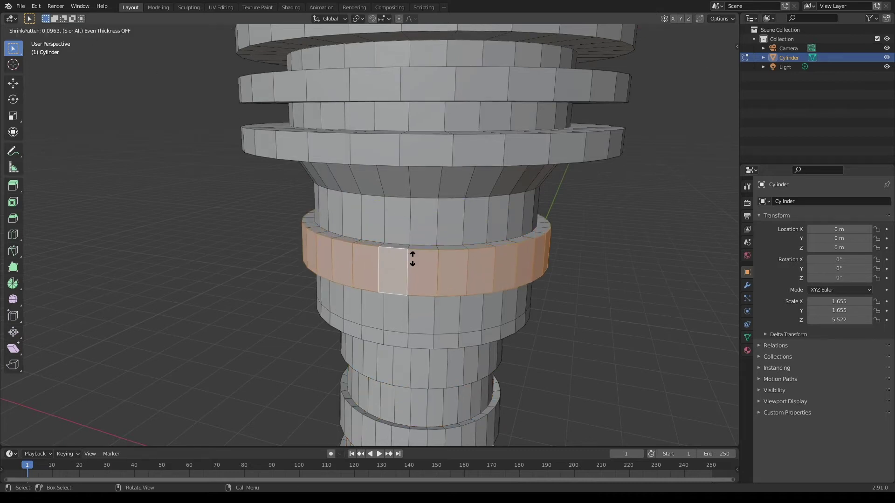
click(413, 259)
key(Tab)
scroll(427, 264, down, 10)
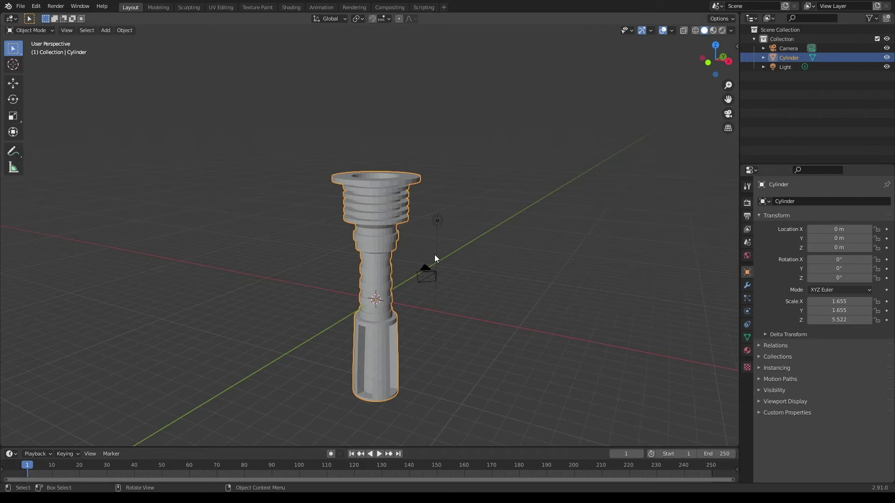
Step: Add a cylinder mesh for the blade, scaled to about 0.756 in X and Y and about 10.245 in Z
key(shift+a)
mouse_move(433, 254)
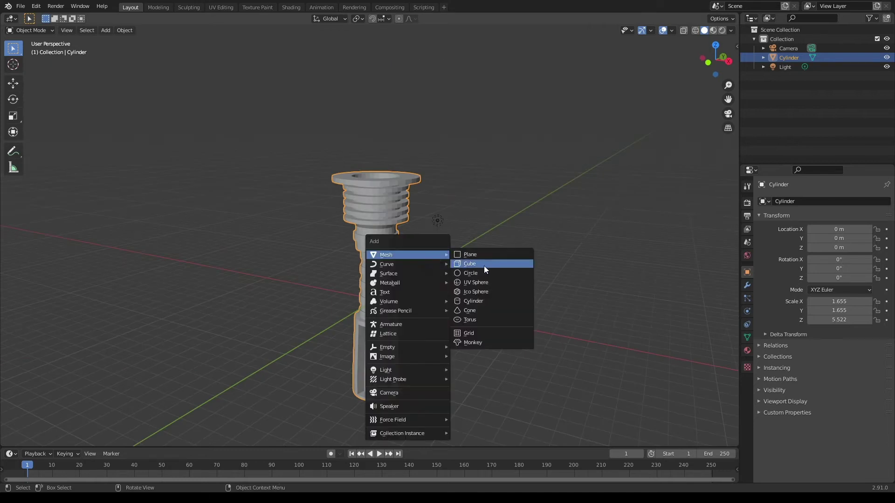
click(488, 302)
key(s)
click(469, 302)
key(s)
key(z)
click(635, 336)
scroll(495, 280, down, 3)
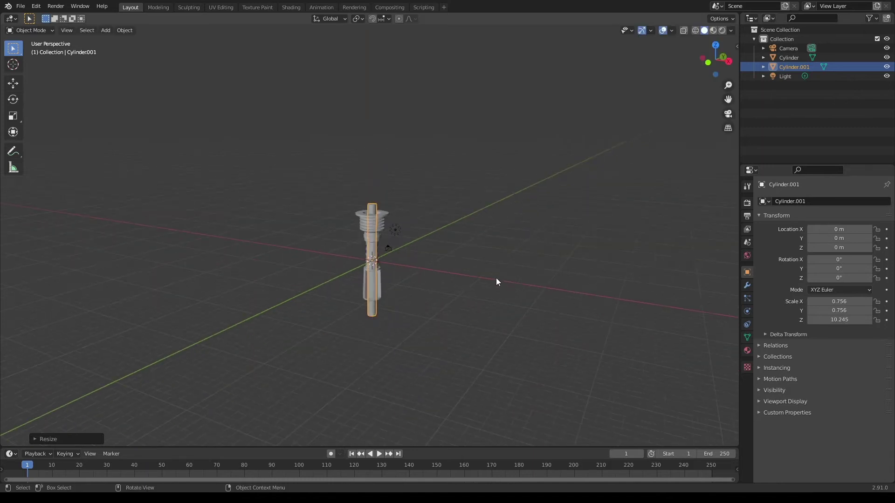
Step: Raise the blade cylinder to about 16.8 m on Z and enlarge it uniformly to about 0.943 in X and Y
key(g)
key(z)
click(495, 183)
scroll(466, 200, up, 3)
shift+middle_drag(428, 223, 384, 278)
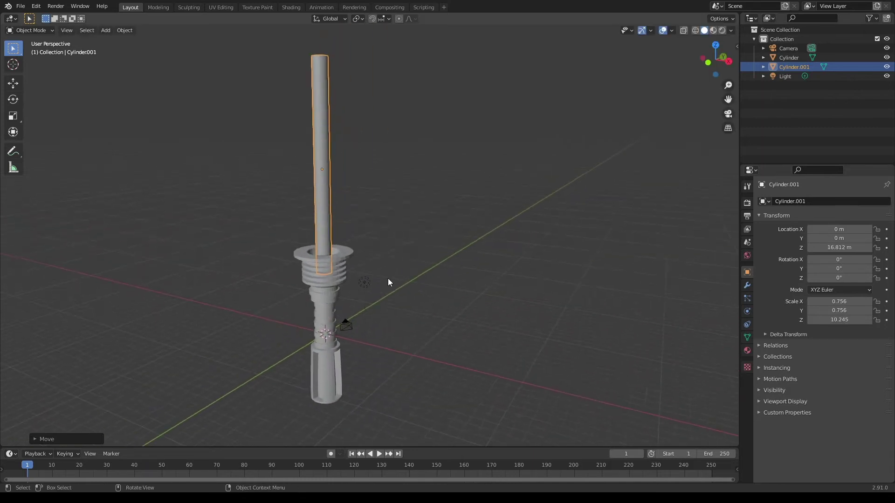
key(s)
click(459, 284)
scroll(381, 257, down, 3)
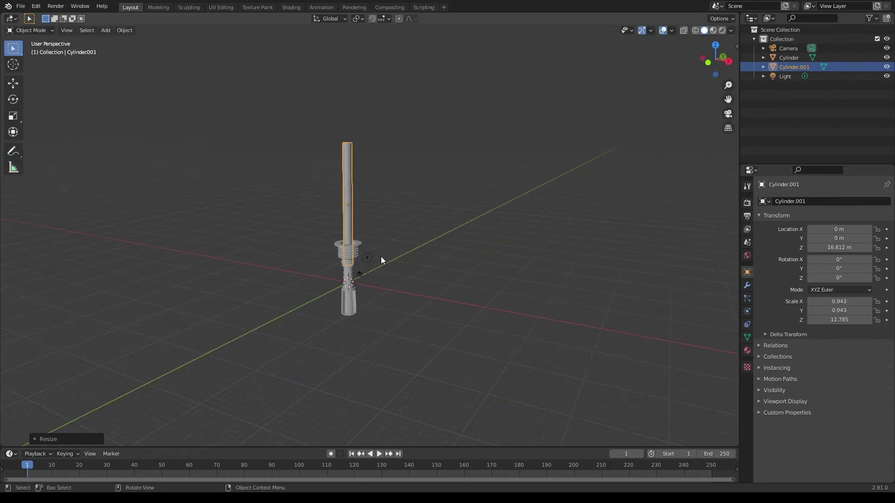
Step: Lengthen the blade cylinder to a Z scale of about 21.3 and raise it to about 28.4 m on Z
key(s)
key(z)
click(417, 279)
key(g)
key(z)
click(417, 223)
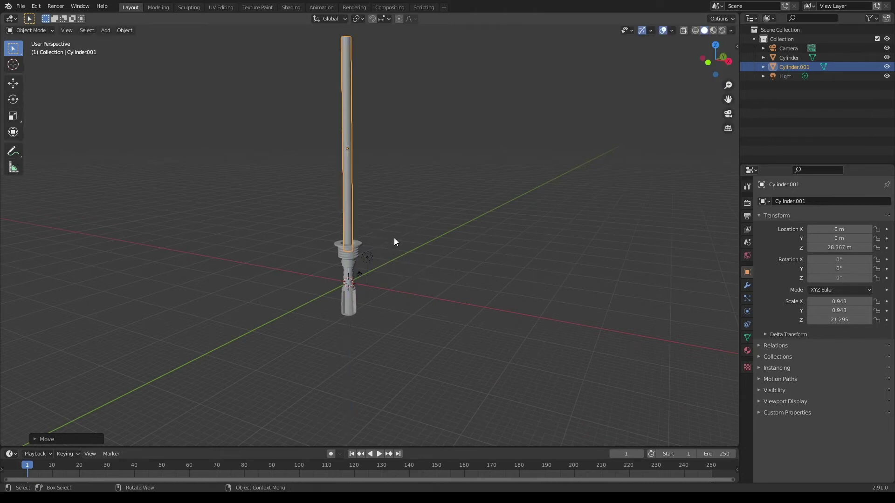
Step: Inset the blade's top face and raise the inner face along Z to form a tapered tip
click(396, 235)
scroll(398, 240, down, 3)
middle_drag(398, 240, 443, 232)
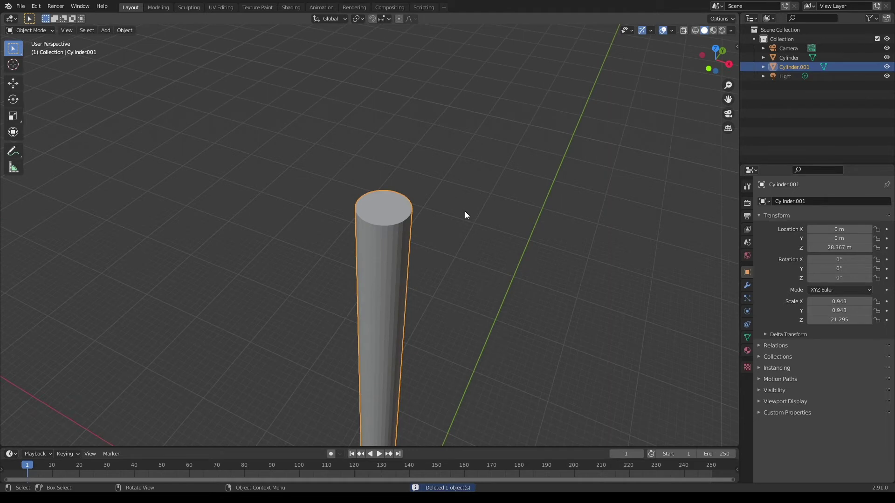
key(Tab)
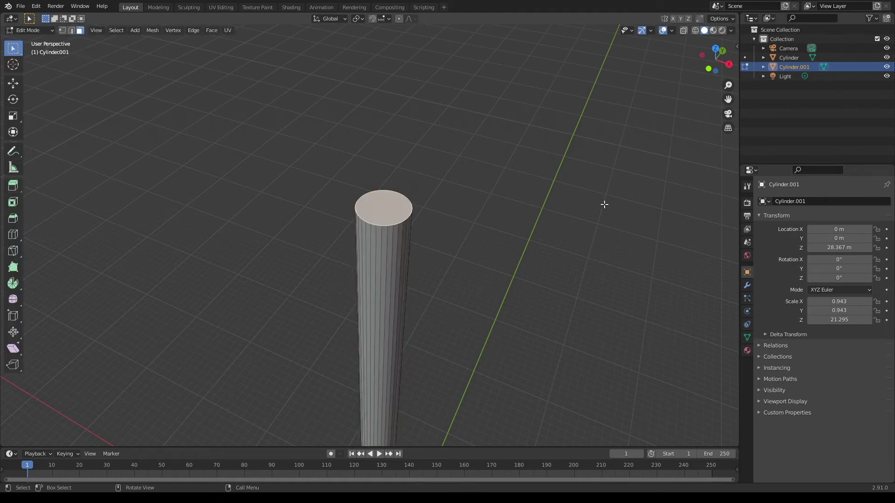
key(i)
click(387, 209)
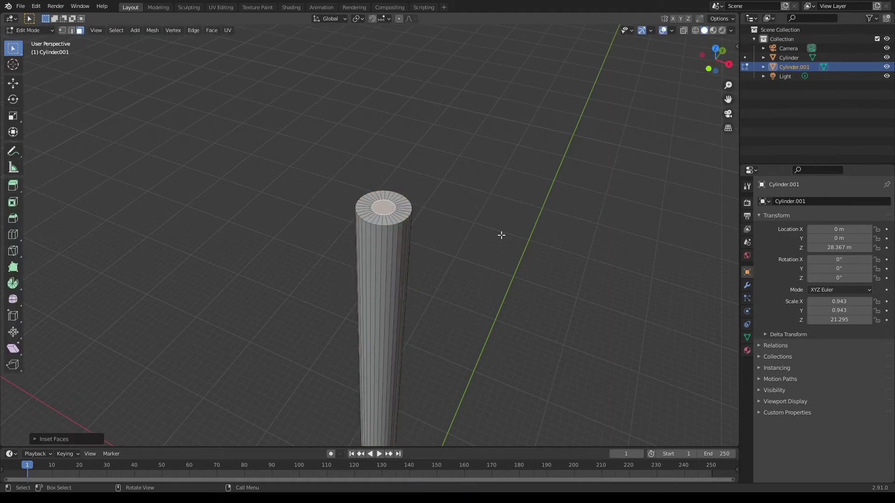
key(g)
key(z)
click(493, 155)
Step: Bevel the edges of the blade tip's small top face with 10 segments to round the point
key(ctrl+b)
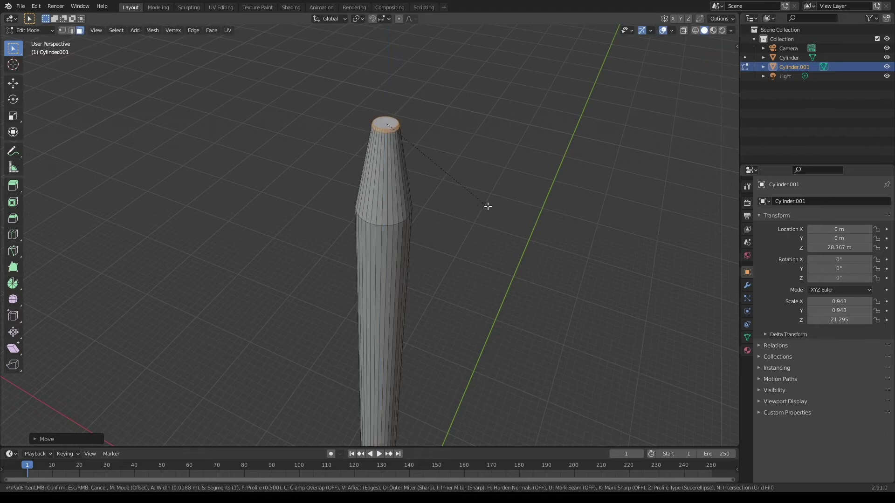
scroll(571, 266, up, 4)
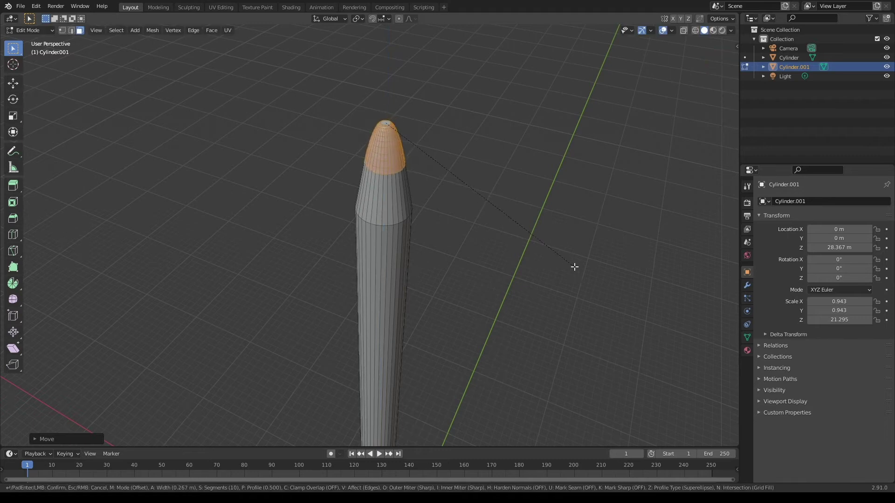
click(605, 302)
Step: Bevel the edge loop at the base of the tapered tip to smooth its transition into the blade, then deselect the blade in Object Mode
key(2)
scroll(398, 202, up, 6)
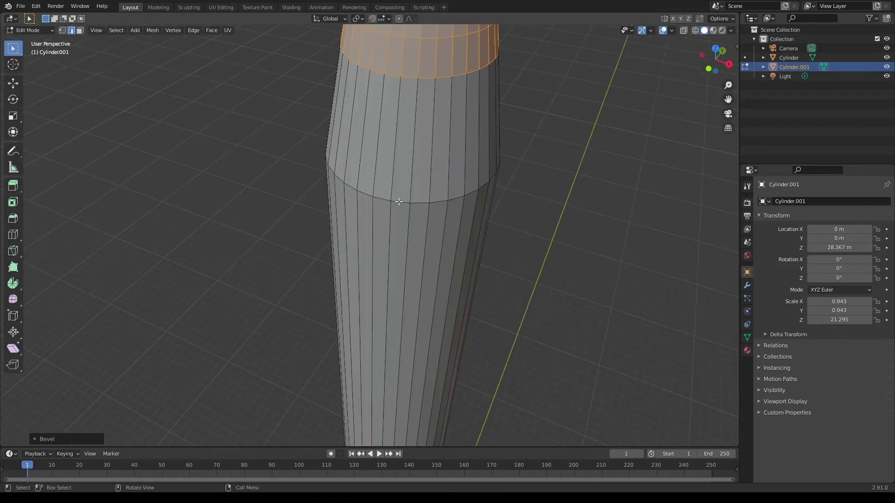
alt+click(399, 201)
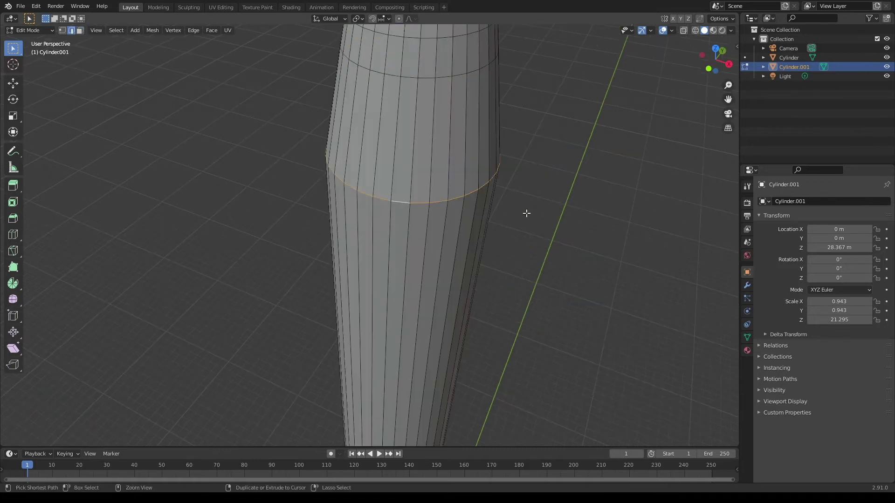
key(ctrl+b)
click(721, 281)
key(Tab)
scroll(564, 225, down, 12)
mouse_move(513, 227)
middle_down()
mouse_move(497, 155)
mouse_move(500, 228)
middle_up()
scroll(501, 251, up, 5)
click(491, 275)
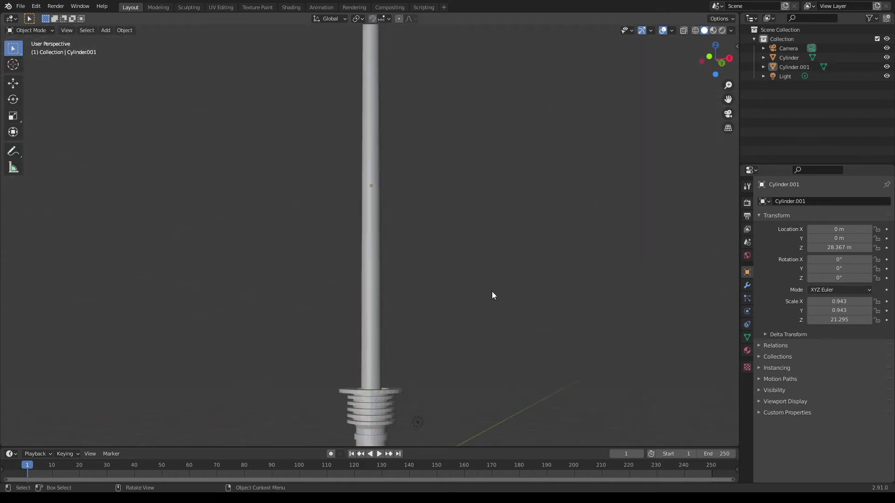
Step: Create a new material for the blade in the Shading workspace and delete its Principled BSDF node
scroll(491, 292, down, 3)
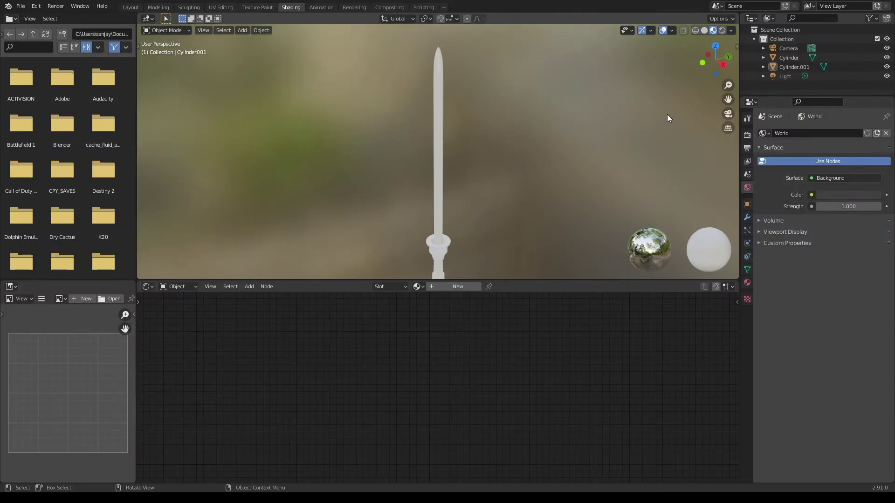
click(459, 287)
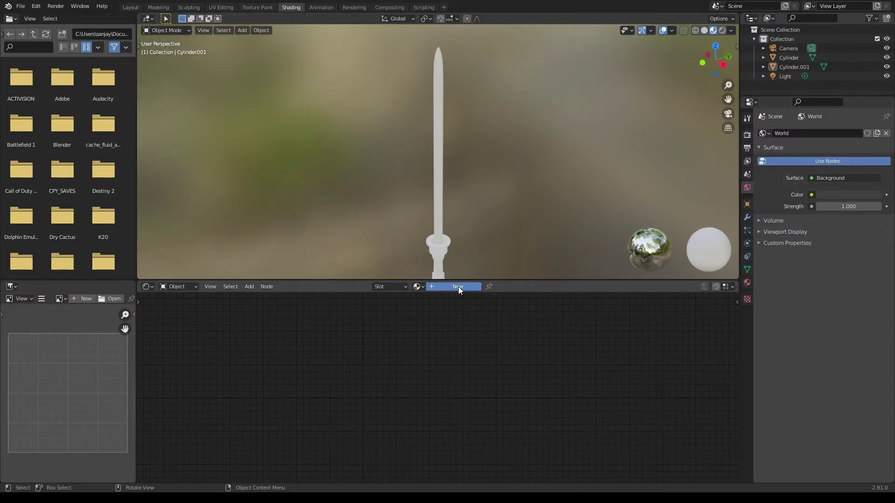
click(480, 350)
middle_drag(467, 350, 480, 378)
drag(394, 316, 432, 365)
key(x)
Step: Add an Emission node and connect its output to the Surface input of the blade's Material Output
key(shift+a)
click(400, 340)
text(emiss)
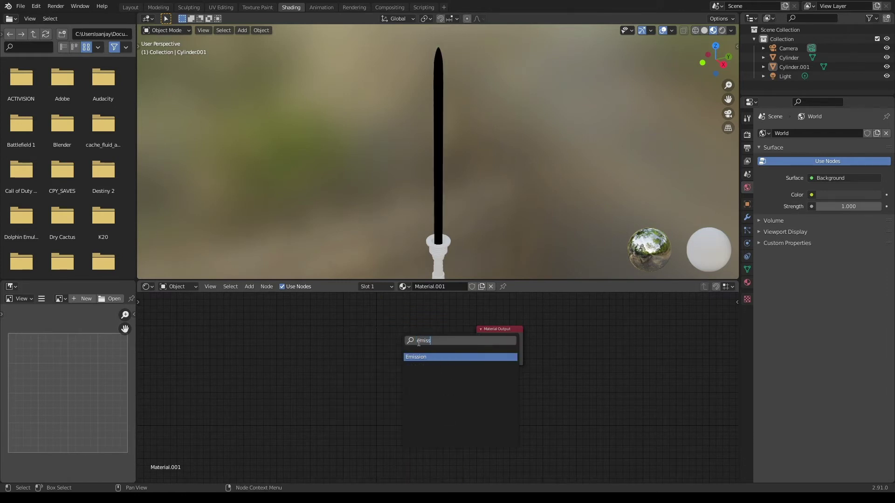
key(Return)
click(429, 356)
drag(419, 352, 477, 347)
Step: Set the blade's Emission color to a light orange and its strength to 14.1
scroll(475, 265, up, 2)
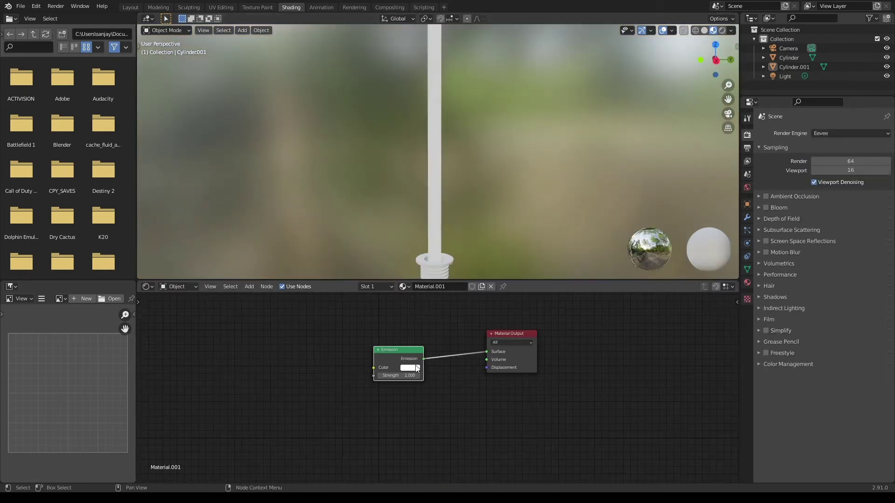
click(410, 367)
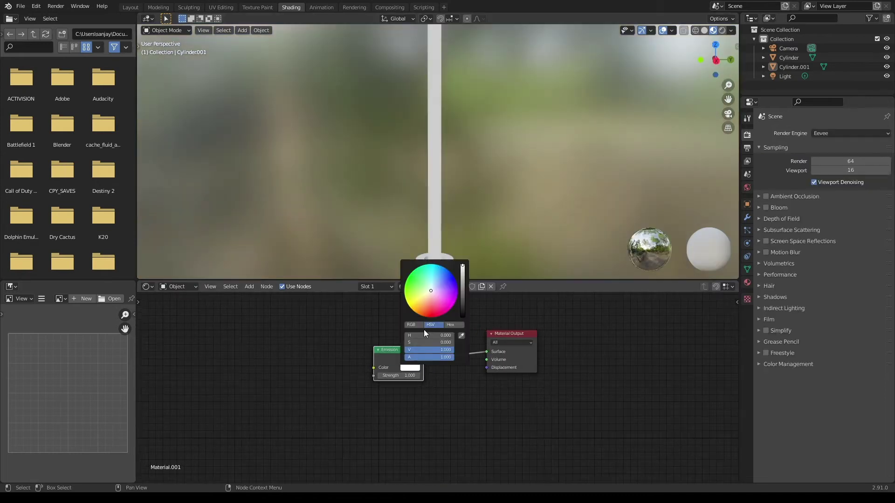
drag(429, 290, 425, 300)
drag(396, 376, 419, 376)
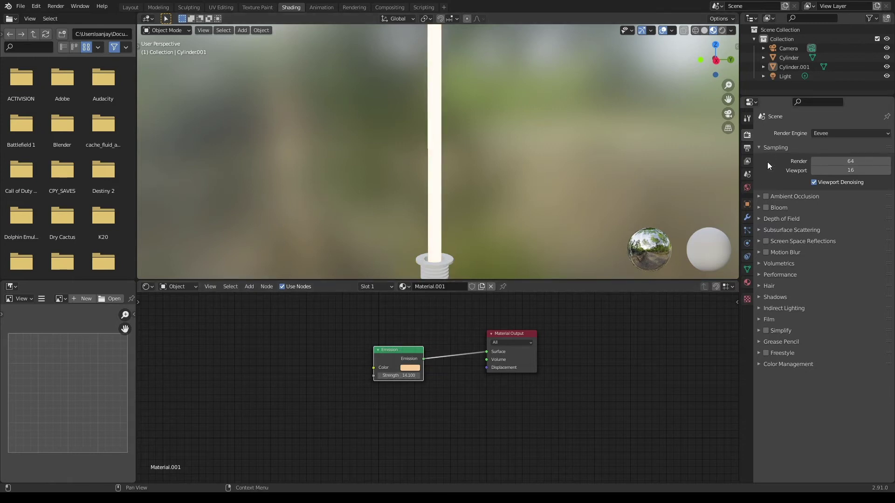
Step: Enable Bloom for the Eevee render and show the viewport in Rendered shading
click(766, 208)
scroll(555, 168, down, 3)
key(z)
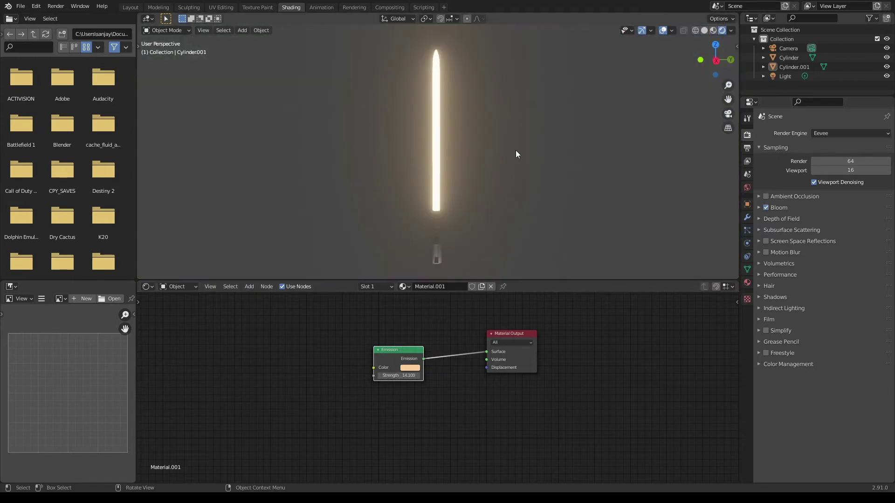
Step: Change the blade's Emission color to a more saturated orange and set its strength to 20.4
click(409, 368)
drag(428, 309, 425, 303)
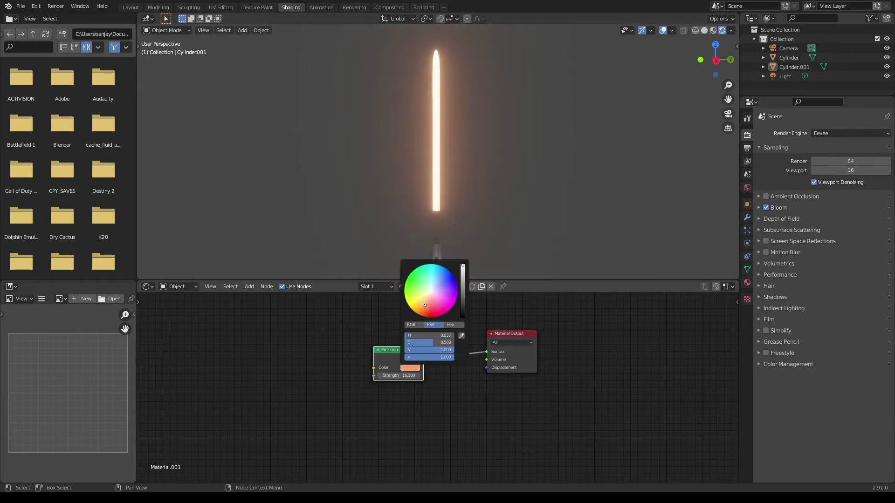
drag(397, 375, 408, 375)
Step: Return the viewport to Material Preview and give the handle a new material named Silver
shift+middle_drag(477, 199, 492, 153)
scroll(437, 166, up, 4)
key(z)
click(458, 195)
scroll(446, 186, up, 5)
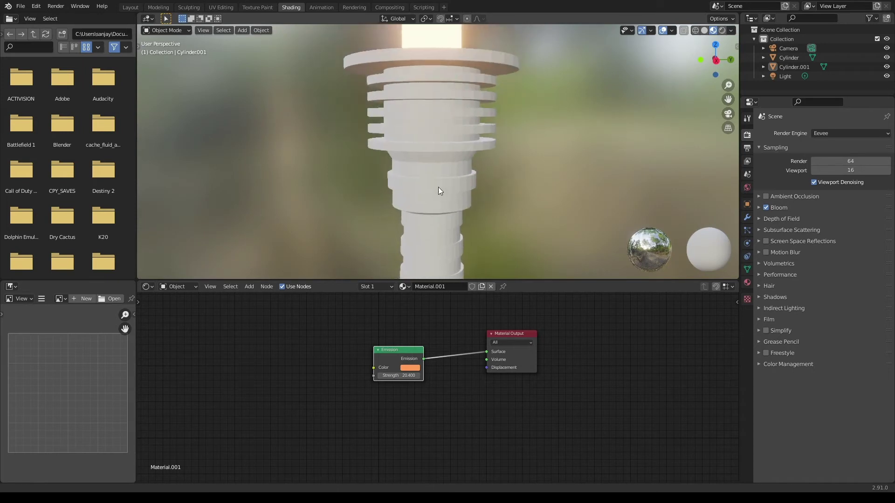
click(434, 142)
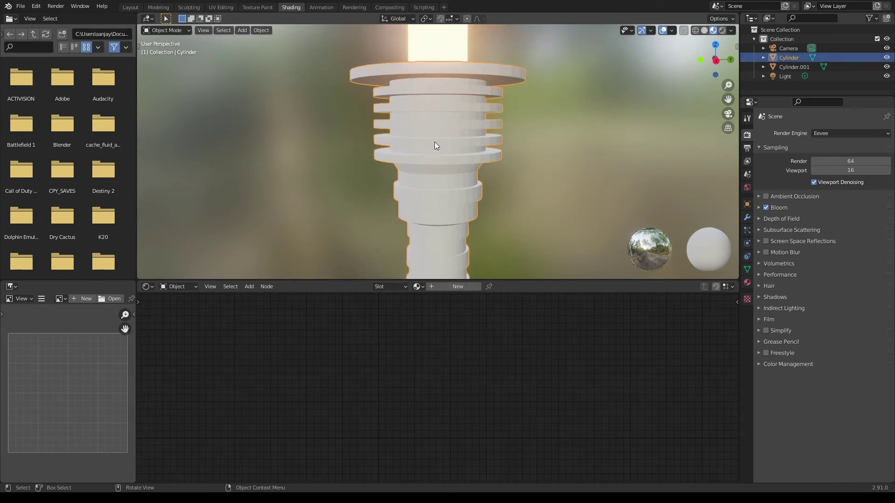
click(454, 286)
double_click(440, 285)
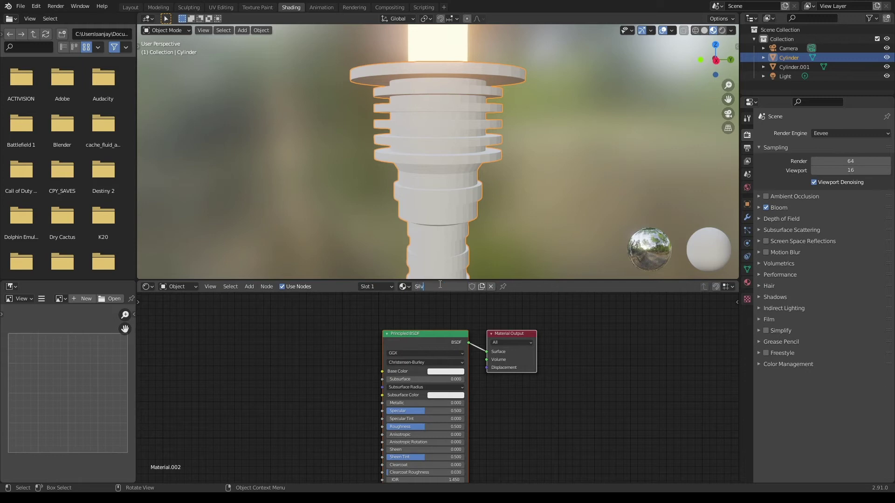
text(Silver)
key(Return)
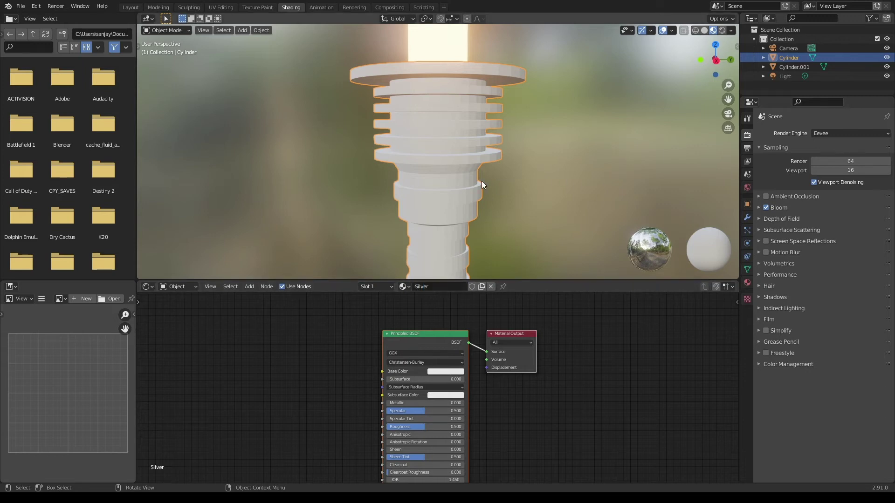
Step: Set the Silver material's Metallic to 1.0 and its Roughness to 0.423
scroll(464, 362, up, 2)
click(465, 363)
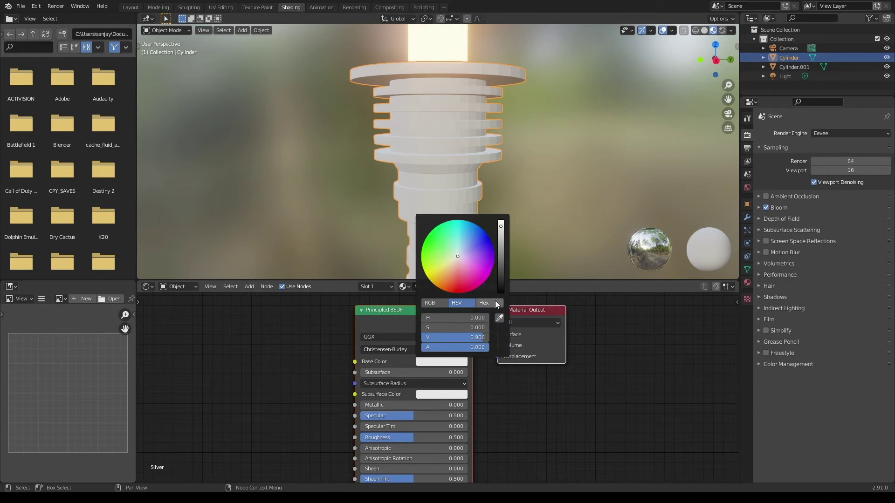
drag(415, 405, 430, 415)
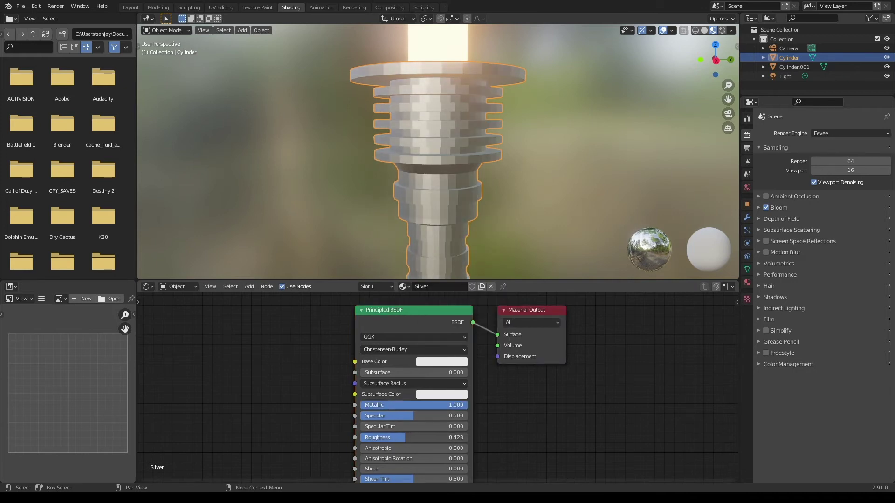
Step: Shade the handle smooth and enable Auto Smooth at 30° for its normals
scroll(454, 159, down, 3)
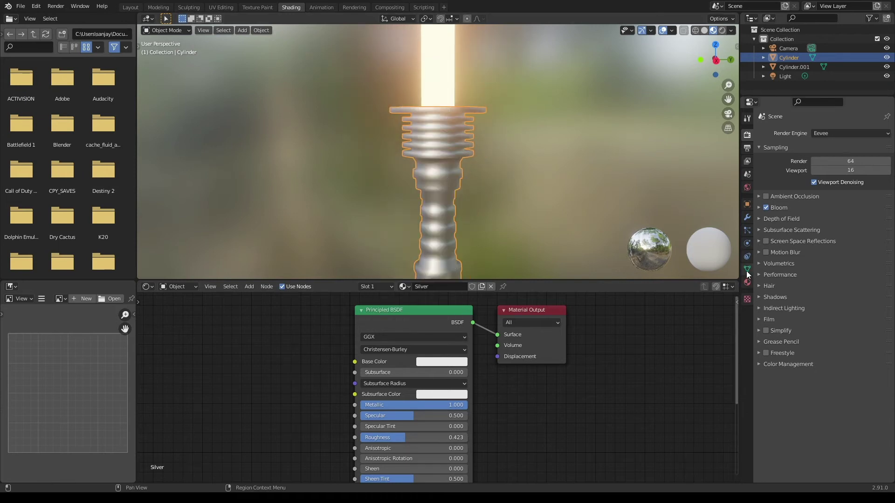
click(746, 271)
click(784, 293)
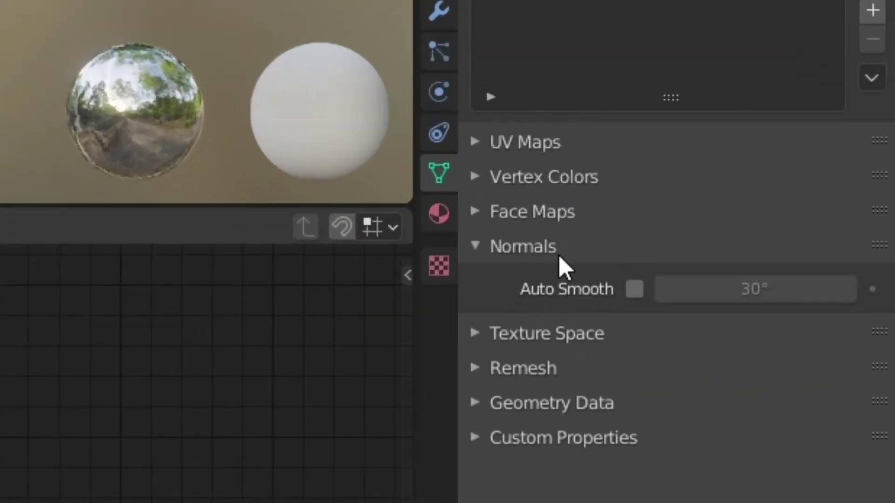
click(634, 288)
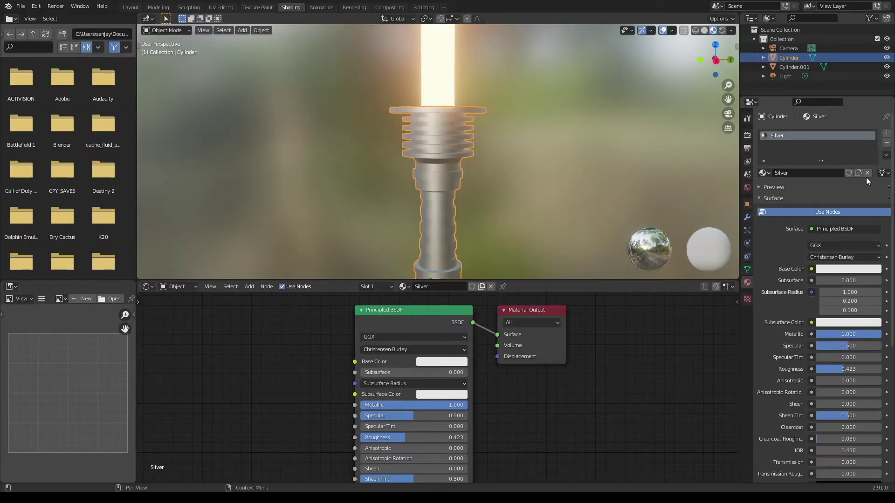
Step: Add a second material slot to the handle with a new material named Gold
click(886, 133)
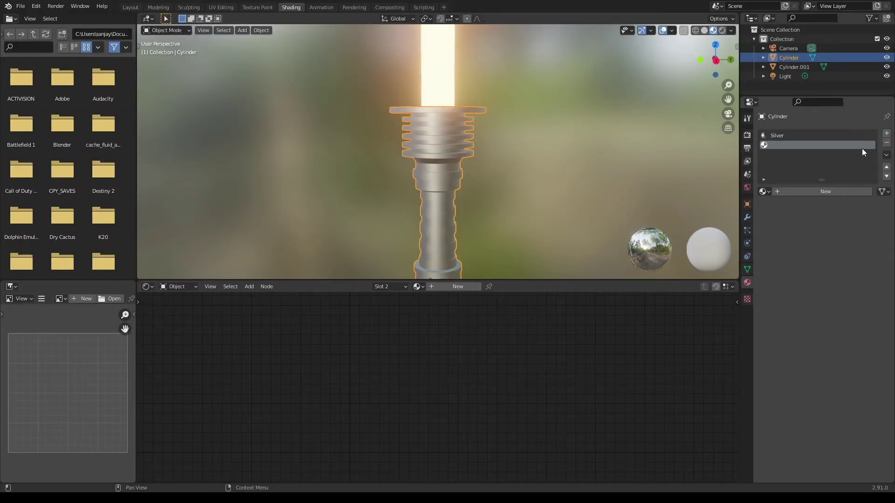
click(816, 192)
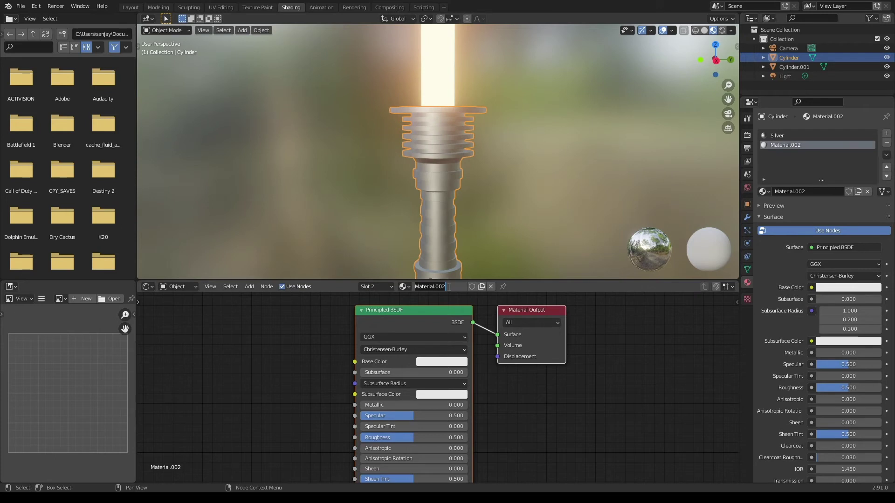
click(449, 287)
text(Gold)
key(Return)
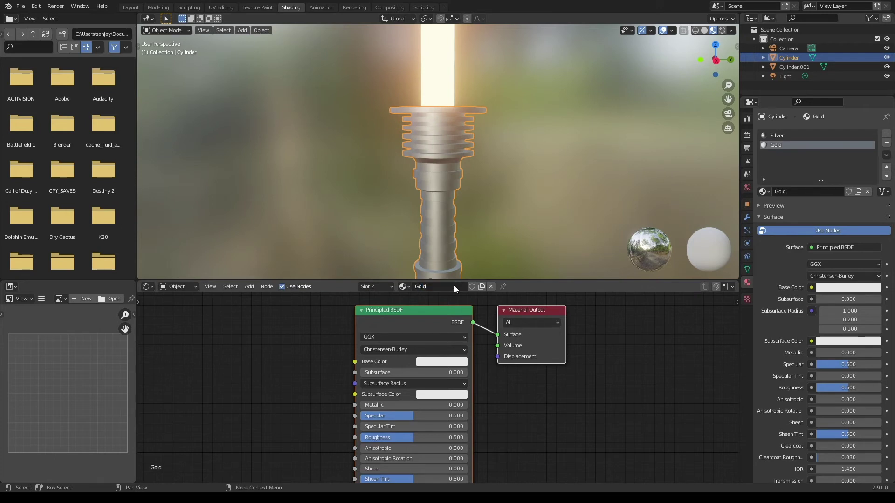
Step: Give the Gold material a golden-orange base color, Metallic 1.0 and Roughness 0.459
click(450, 362)
drag(455, 272, 432, 291)
drag(431, 405, 470, 409)
scroll(494, 154, up, 2)
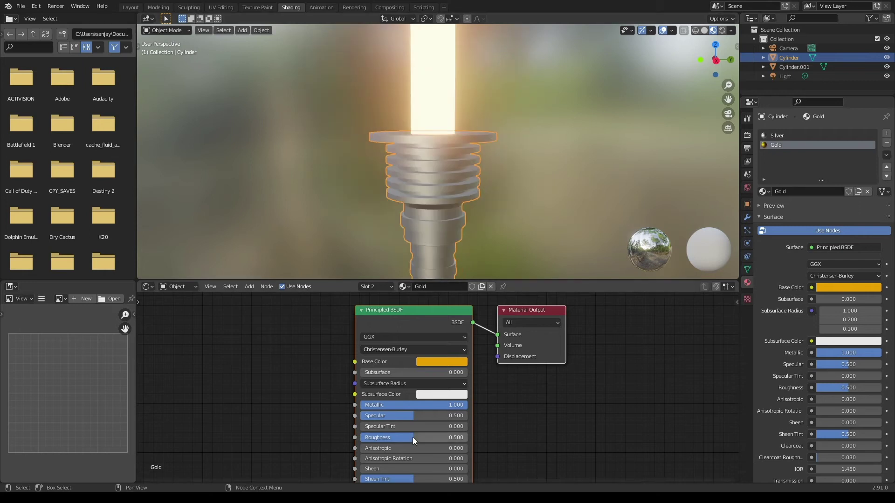
drag(410, 437, 407, 438)
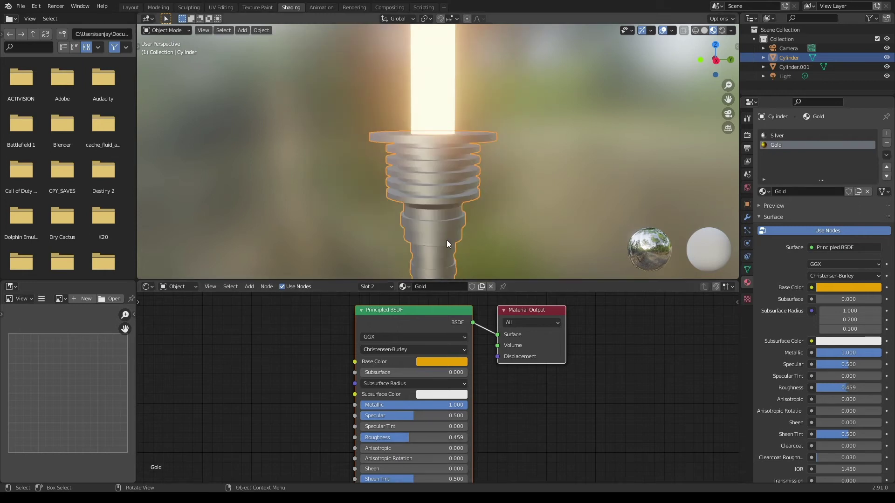
Step: Select the face loops of the flange and ribs at the handle's upper end and assign the Gold material to them
scroll(455, 188, up, 2)
mouse_move(455, 188)
middle_down()
mouse_move(494, 210)
mouse_move(457, 174)
middle_up()
key(Tab)
click(216, 30)
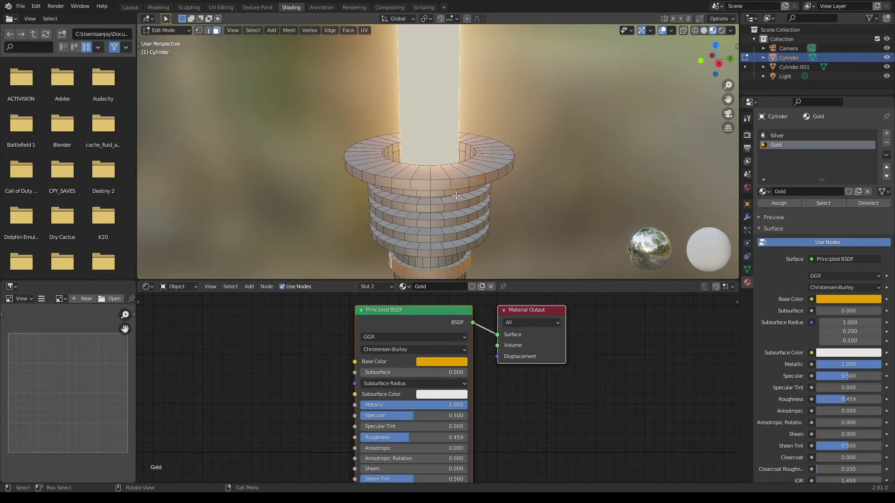
alt+click(421, 174)
alt+shift+click(422, 185)
middle_drag(422, 184, 426, 150)
alt+shift+click(430, 107)
middle_drag(430, 106, 499, 158)
scroll(499, 157, up, 6)
scroll(499, 158, down, 4)
alt+shift+click(474, 74)
alt+shift+click(459, 172)
middle_drag(474, 74, 425, 210)
alt+shift+click(459, 126)
alt+shift+click(461, 187)
alt+shift+click(423, 176)
alt+shift+click(425, 221)
alt+shift+click(423, 231)
alt+shift+click(421, 249)
alt+shift+click(416, 261)
middle_drag(415, 261, 423, 144)
scroll(419, 196, down, 3)
alt+shift+click(424, 143)
key(ctrl+z)
click(775, 145)
middle_drag(526, 140, 610, 149)
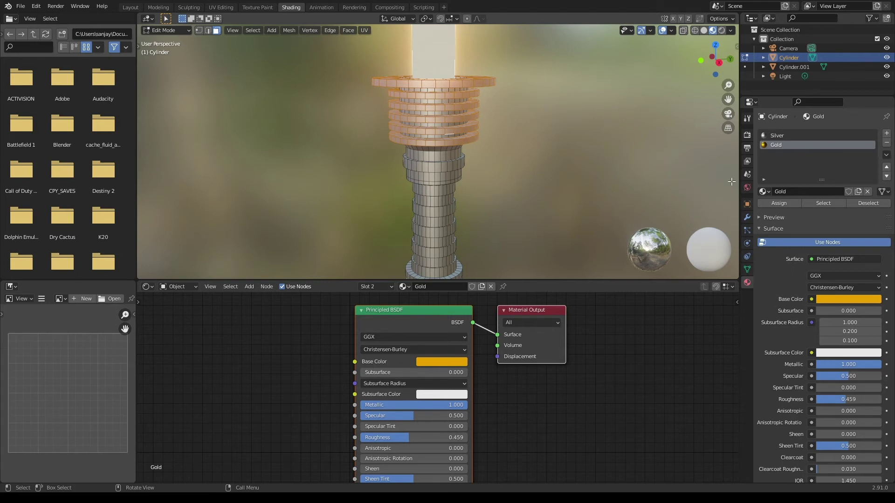
click(776, 206)
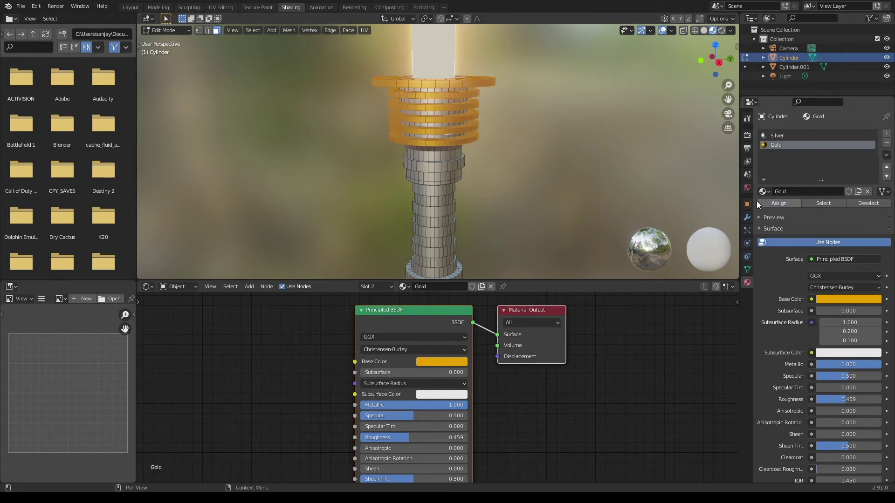
key(Tab)
Step: Select the band on the collar below the ribs and the bands at both ends of the grip, and assign Gold to them
scroll(463, 188, up, 4)
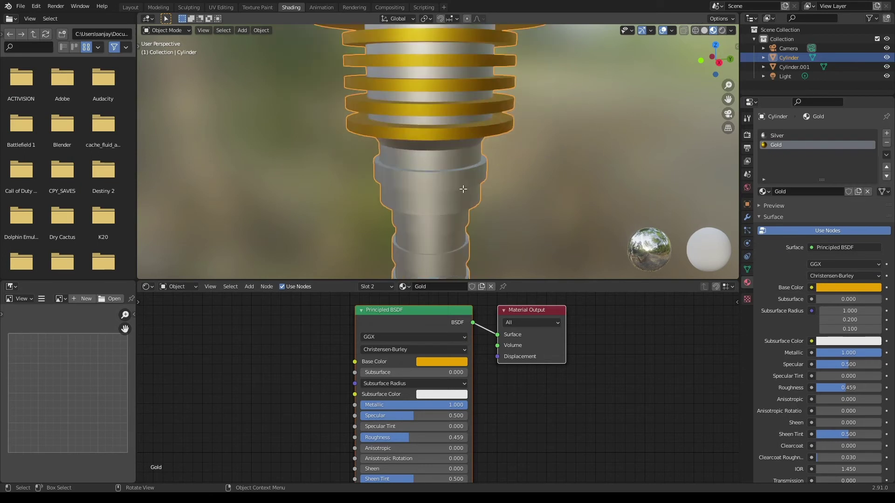
key(Tab)
alt+shift+click(441, 178)
scroll(443, 205, up, 2)
middle_drag(442, 177, 440, 100)
alt+shift+click(440, 161)
key(ctrl+z)
alt+shift+click(432, 111)
scroll(432, 108, up, 4)
alt+shift+click(423, 93)
scroll(431, 117, down, 6)
alt+shift+click(445, 169)
mouse_move(450, 224)
shift+middle_down()
mouse_move(439, 141)
mouse_move(438, 223)
shift+middle_up()
scroll(433, 224, up, 5)
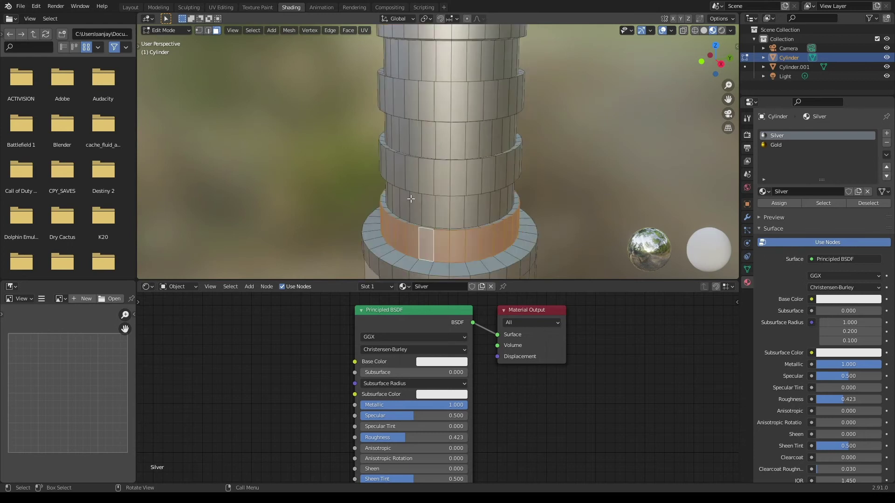
click(776, 145)
click(779, 203)
key(Tab)
Step: Add a third material slot to the handle with a new material named Metal
scroll(521, 228, down, 10)
click(886, 133)
click(887, 143)
click(887, 135)
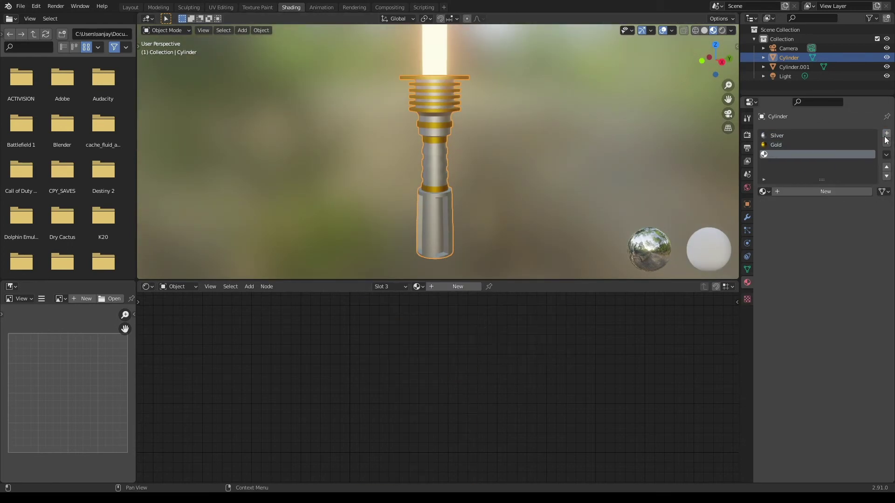
click(800, 192)
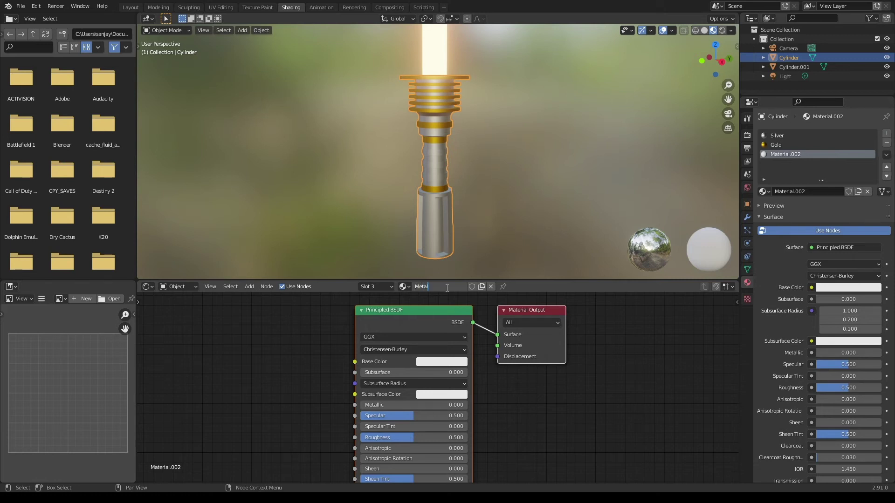
click(447, 287)
text(Metal)
key(Return)
Step: Give the Metal material a dark gray base color, Metallic 1.0 and Roughness 0.459
click(445, 362)
drag(501, 247, 501, 269)
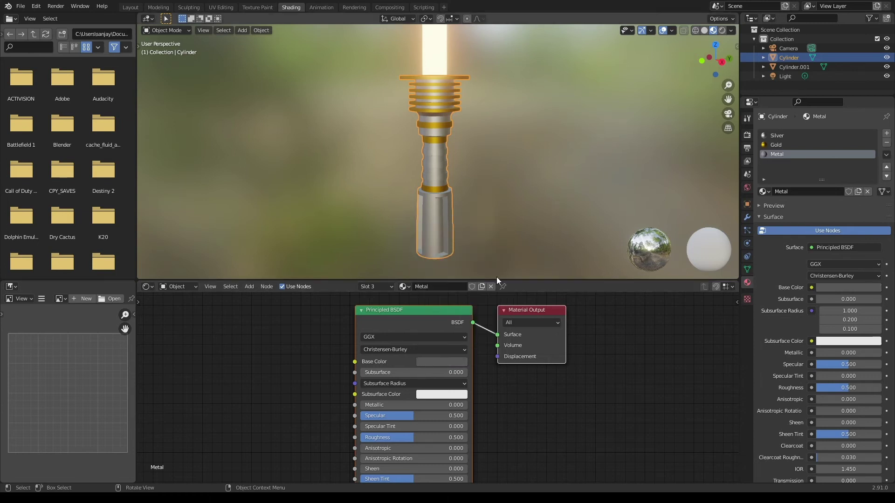
drag(385, 405, 450, 407)
drag(405, 437, 400, 438)
Step: Add the remaining raised rings along the grip to the selected bands and assign the Metal material to all of them
scroll(451, 177, up, 5)
scroll(445, 173, up, 6)
key(Tab)
alt+shift+click(410, 157)
alt+shift+click(414, 273)
scroll(415, 270, down, 4)
alt+shift+click(427, 251)
middle_drag(427, 251, 427, 268)
scroll(423, 186, up, 3)
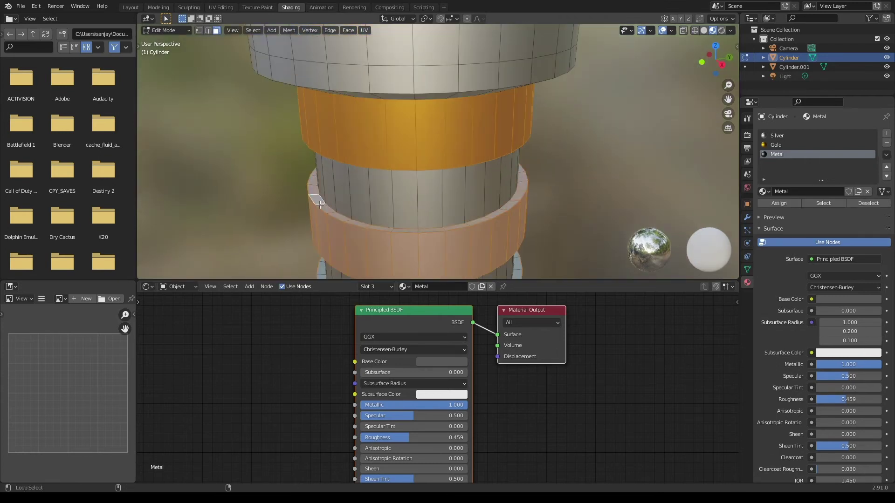
alt+shift+click(414, 205)
middle_drag(419, 205, 426, 154)
scroll(426, 159, down, 4)
scroll(429, 164, up, 4)
alt+shift+click(422, 184)
middle_drag(424, 196, 441, 153)
scroll(431, 187, down, 2)
click(779, 204)
key(Tab)
Step: Assign the Metal material to the vertical groove faces on the handle's base, then deselect the handle in Object Mode
scroll(485, 230, down, 4)
key(Tab)
middle_drag(466, 214, 420, 196)
scroll(440, 196, up, 4)
alt+click(416, 182)
alt+shift+click(445, 200)
click(777, 154)
click(779, 203)
key(Tab)
scroll(542, 149, down, 4)
middle_drag(523, 140, 513, 173)
shift+middle_drag(504, 116, 522, 250)
scroll(522, 233, down, 3)
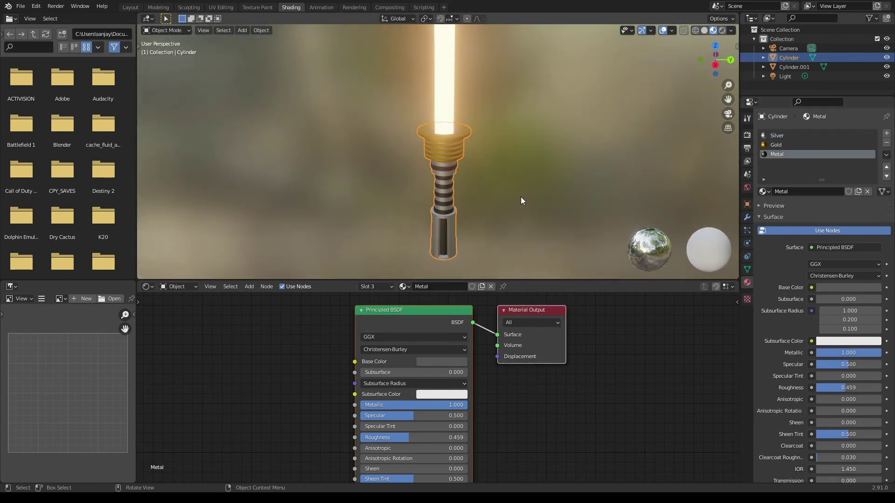
middle_drag(521, 196, 510, 174)
click(512, 174)
scroll(511, 175, up, 3)
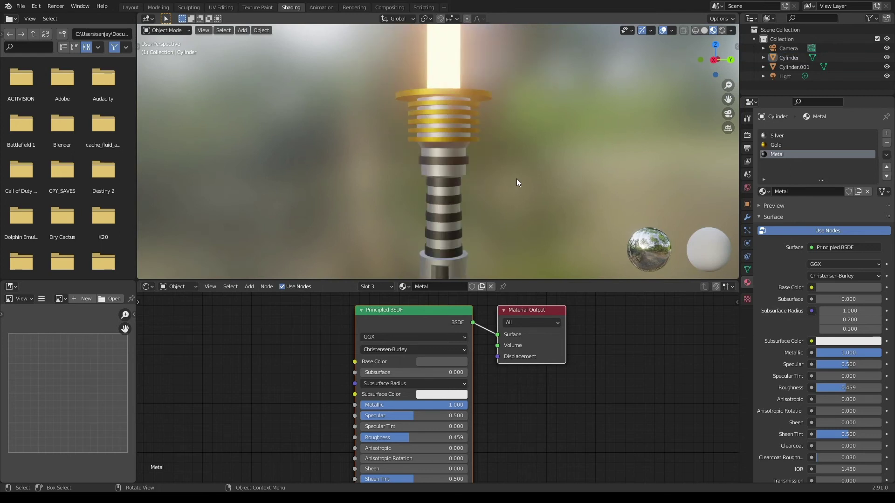
Step: Add a Musgrave Texture node to the Silver material beside its Principled BSDF
click(775, 135)
middle_drag(520, 379, 619, 346)
scroll(366, 375, down, 1)
key(Home)
key(shift+a)
click(357, 351)
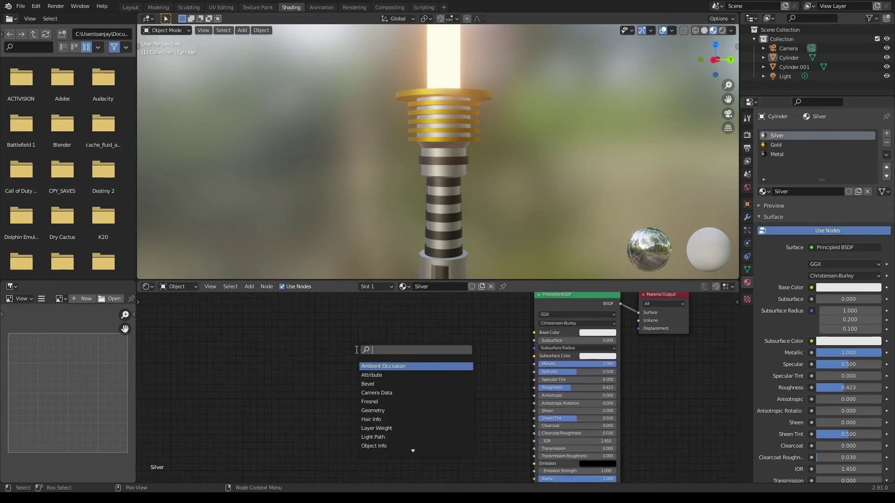
text(mus)
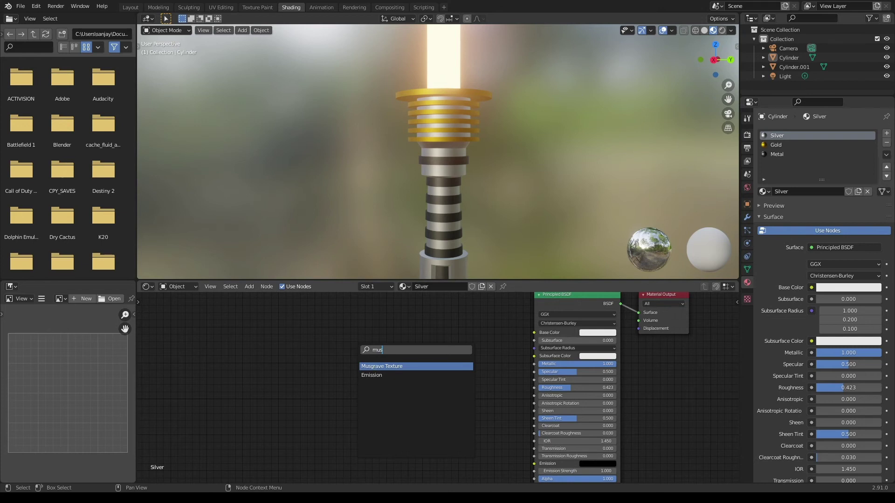
key(Return)
Step: Add a ColorRamp to the Silver material, feeding the Musgrave Height into its Fac and its Color into the Principled BSDF's Roughness
click(313, 352)
key(shift+a)
click(414, 361)
text(col)
click(453, 386)
click(417, 384)
drag(307, 358, 376, 425)
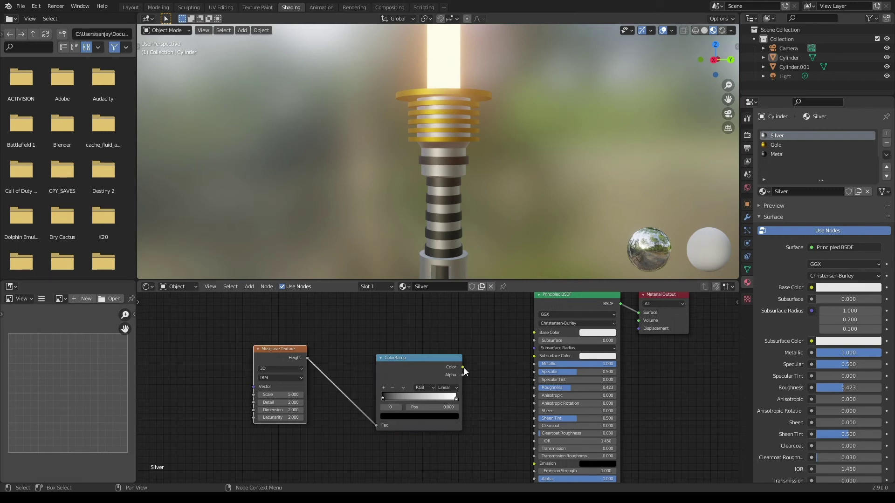
drag(462, 368, 533, 387)
scroll(481, 215, up, 1)
middle_drag(494, 199, 540, 183)
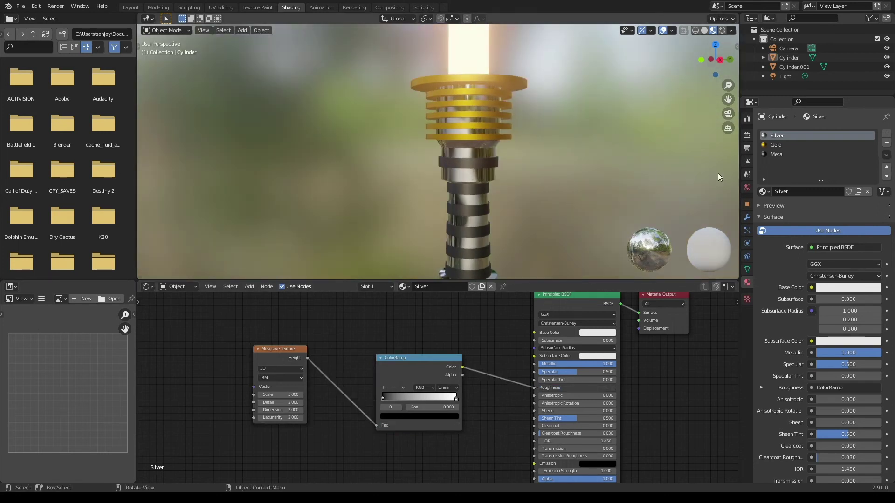
Step: Show the Silver material's preview and set the Musgrave Texture's Scale to 0.1 and Detail to 16
click(768, 204)
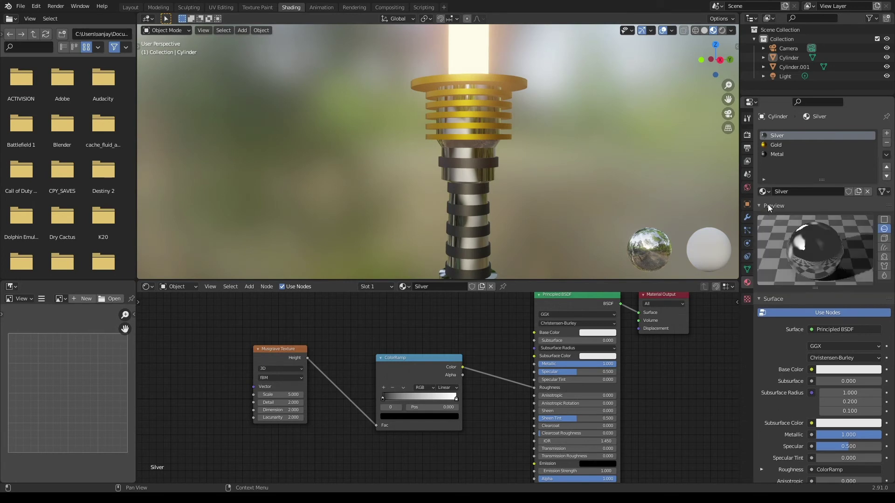
click(761, 301)
scroll(463, 422, up, 1)
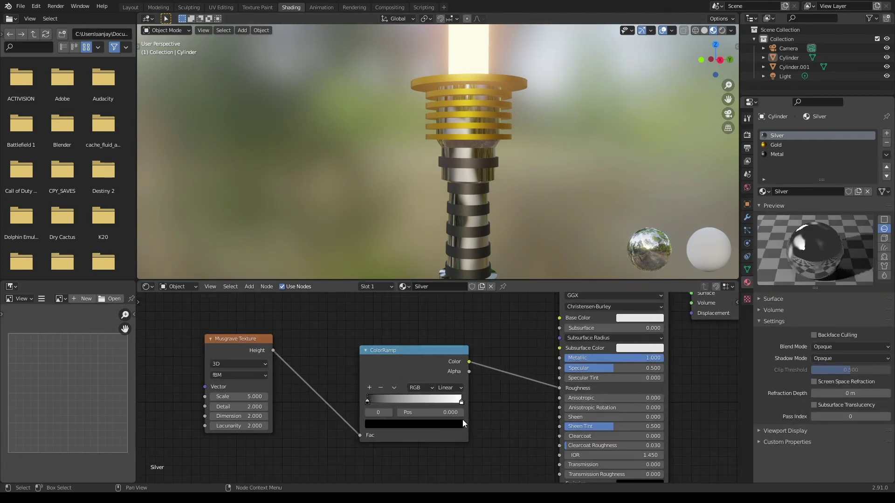
scroll(283, 399, up, 2)
click(294, 394)
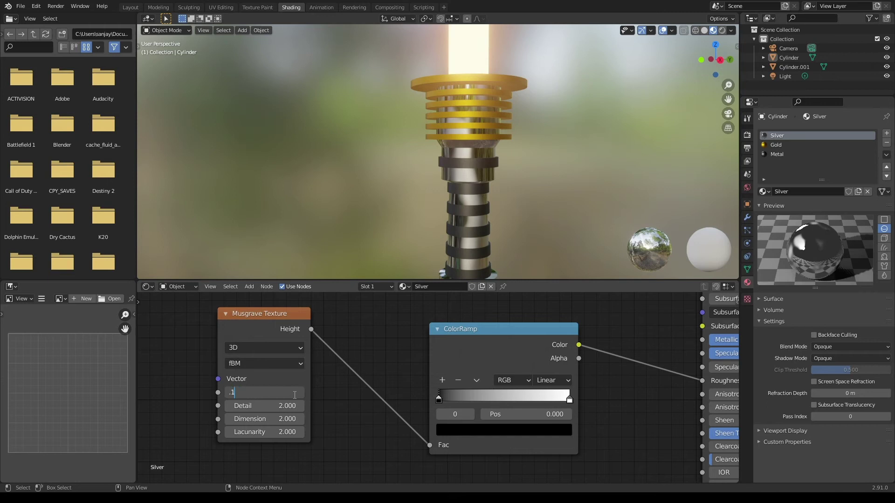
text(.1)
key(Return)
drag(295, 405, 363, 405)
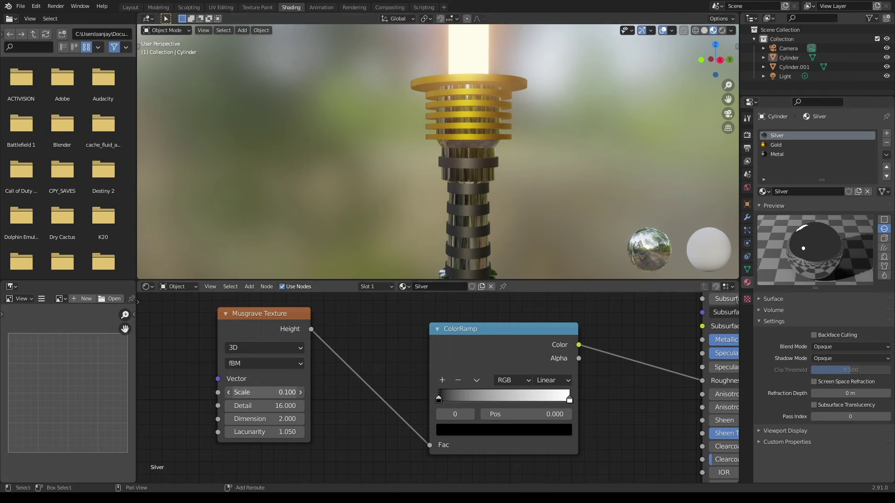
Step: Tune Silver's Musgrave Texture to Scale 0.910, Dimension 0.170 and Lacunarity 4.230 for a worn metal look
drag(264, 392, 274, 392)
drag(264, 432, 272, 432)
mouse_move(264, 392)
mouse_down()
mouse_move(298, 392)
mouse_move(279, 392)
mouse_up()
mouse_move(265, 432)
mouse_down()
mouse_move(247, 432)
mouse_move(265, 432)
mouse_up()
drag(264, 392, 233, 393)
drag(264, 432, 298, 432)
drag(264, 406, 293, 392)
drag(264, 432, 299, 405)
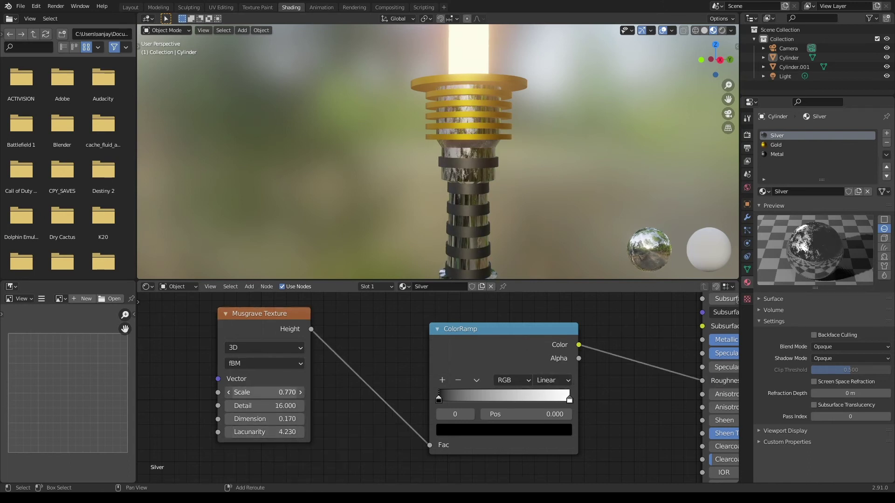
drag(275, 392, 268, 392)
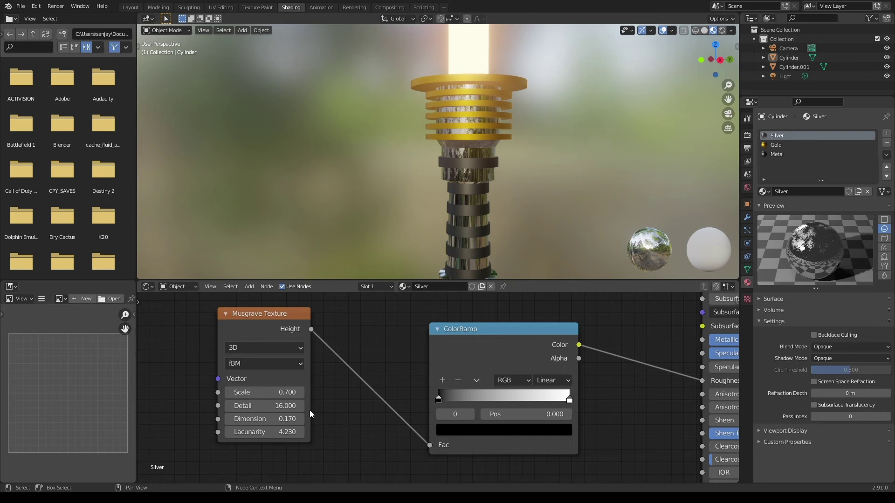
drag(285, 393, 298, 392)
scroll(490, 233, down, 2)
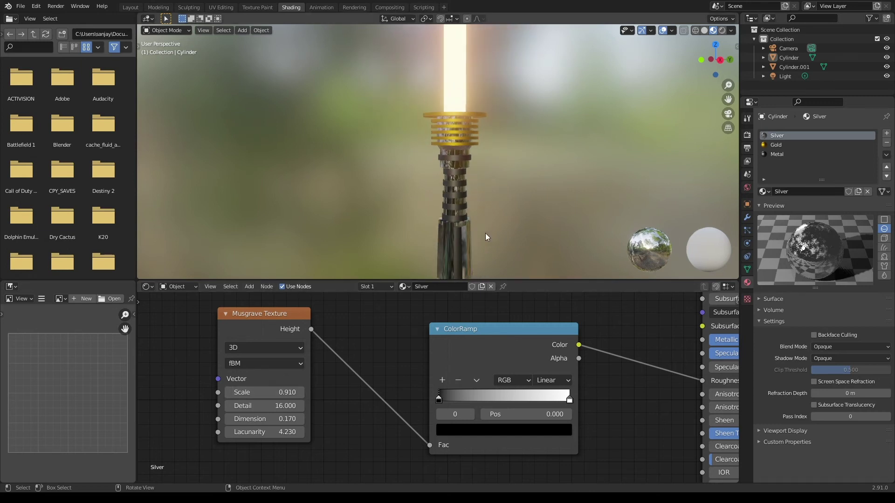
Step: Check the worn Silver finish on the handle and switch the viewport to Solid shading
mouse_move(555, 239)
middle_down()
mouse_move(485, 196)
mouse_move(487, 206)
mouse_move(521, 219)
mouse_move(542, 216)
middle_up()
scroll(490, 208, up, 3)
key(z)
mouse_move(509, 145)
middle_down()
mouse_move(565, 156)
mouse_move(510, 154)
middle_up()
key(z)
click(553, 175)
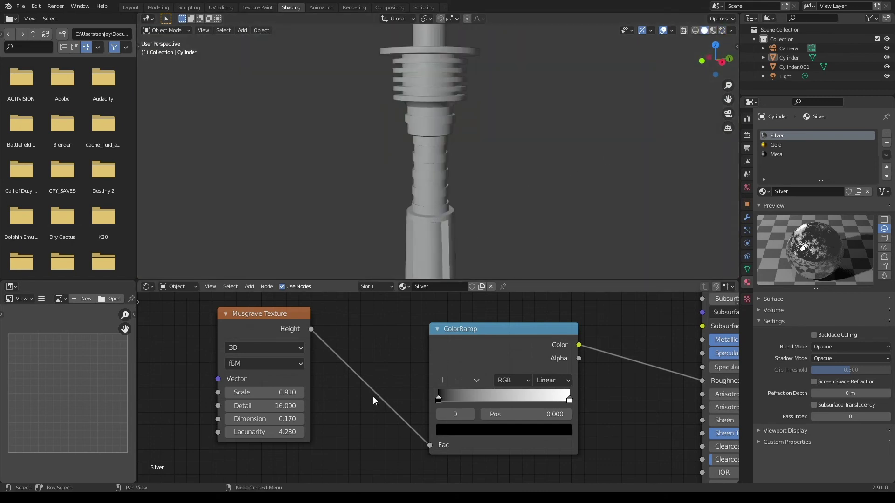
Step: Copy Silver's Musgrave Texture and ColorRamp nodes into the Gold material and link the ramp's Color to Roughness
scroll(443, 461, down, 2)
drag(496, 460, 258, 355)
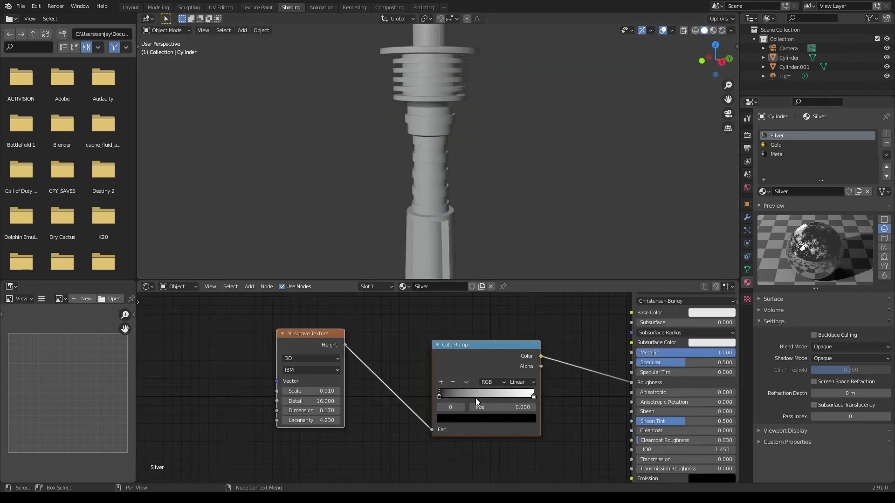
click(767, 145)
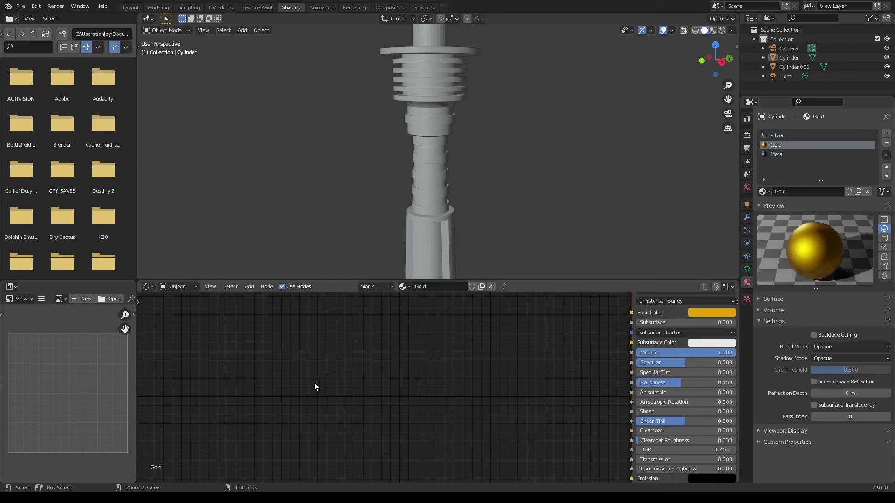
drag(541, 356, 631, 382)
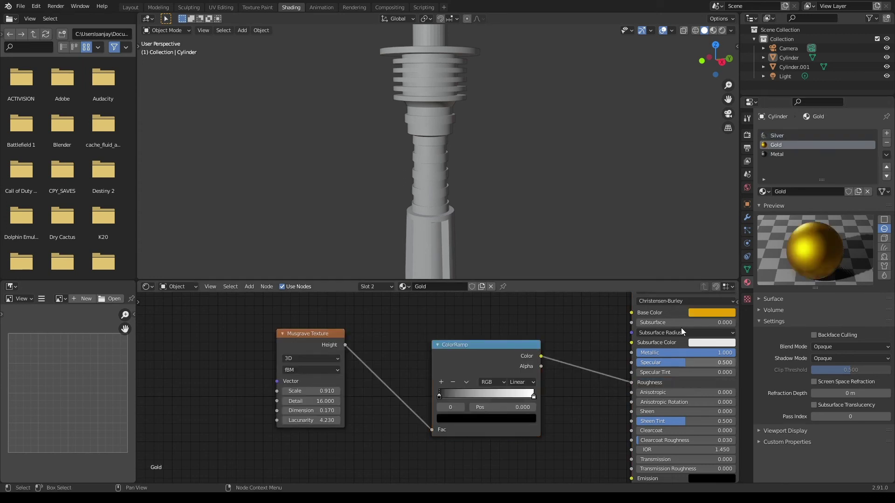
Step: Paste the Musgrave Texture and ColorRamp nodes into the Metal material and link the ramp's Color to Roughness
click(785, 158)
key(ctrl+v)
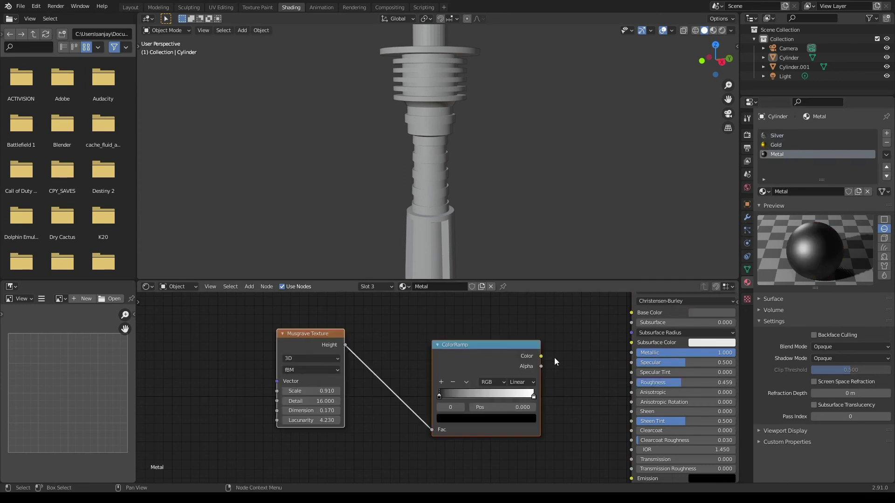
drag(541, 356, 630, 382)
Step: Switch the viewport to Rendered shading, then add an Area light at the 3D cursor and scale it up
key(z)
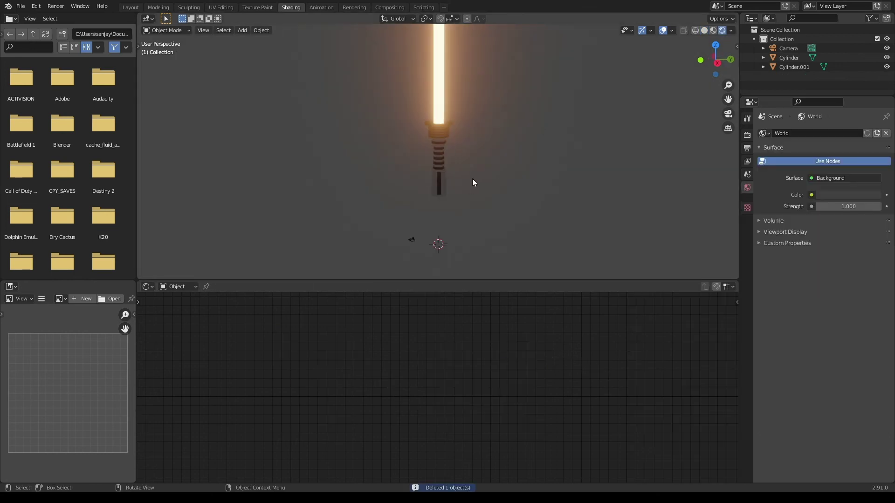
key(shift+a)
click(482, 346)
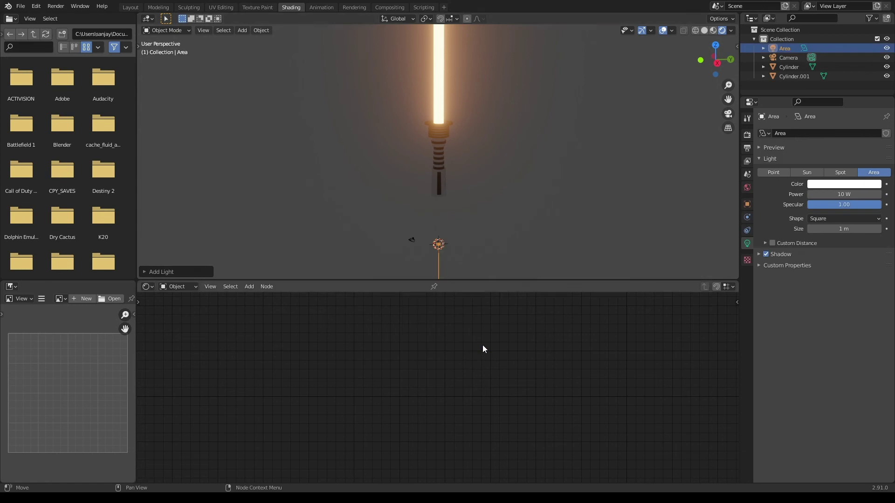
key(s)
click(602, 91)
Step: Rotate the Area light about Y, raise it along Z and move it away from the lightsaber along X
key(r)
key(y)
click(515, 217)
middle_drag(516, 216, 583, 202)
key(g)
key(z)
click(583, 125)
key(g)
key(x)
click(689, 163)
Step: Enlarge the Area light to a scale of about 30.6 and tilt it further about the Y axis toward the handle
middle_drag(671, 163, 559, 170)
key(s)
click(181, 214)
middle_drag(419, 195, 496, 179)
key(r)
key(x)
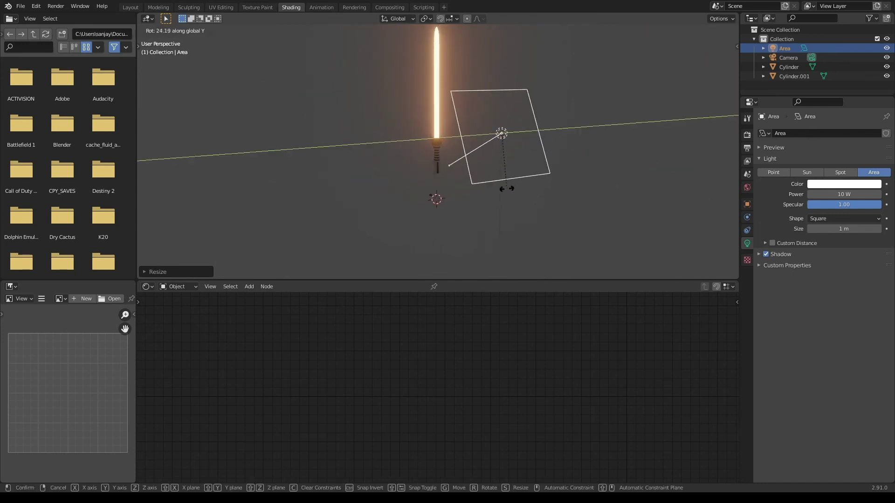
click(526, 188)
Step: Set the Area light's Power to 500 W
click(843, 195)
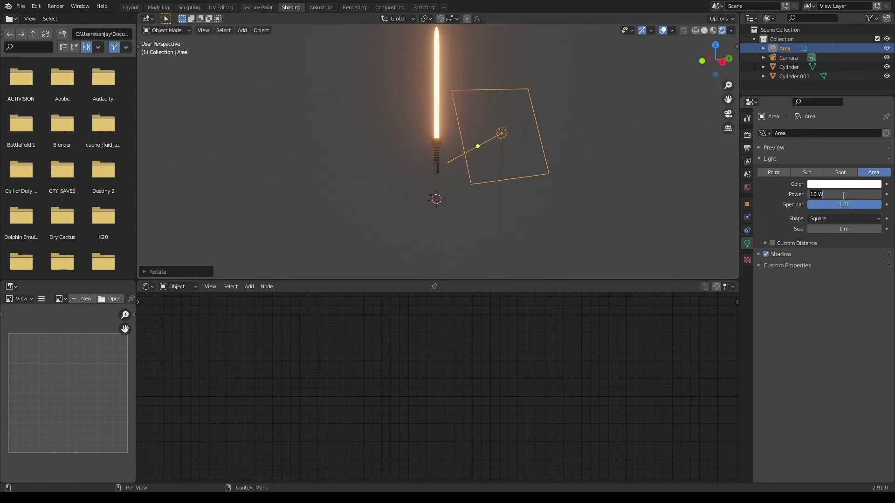
key(Return)
click(843, 195)
text(500)
key(Return)
Step: Reposition the Area light along the X and Z axes so that it sits beside the lightsaber's handle
scroll(658, 157, up, 2)
middle_drag(657, 156, 689, 158)
key(g)
key(z)
click(688, 120)
key(g)
key(x)
click(555, 125)
middle_drag(552, 124, 480, 137)
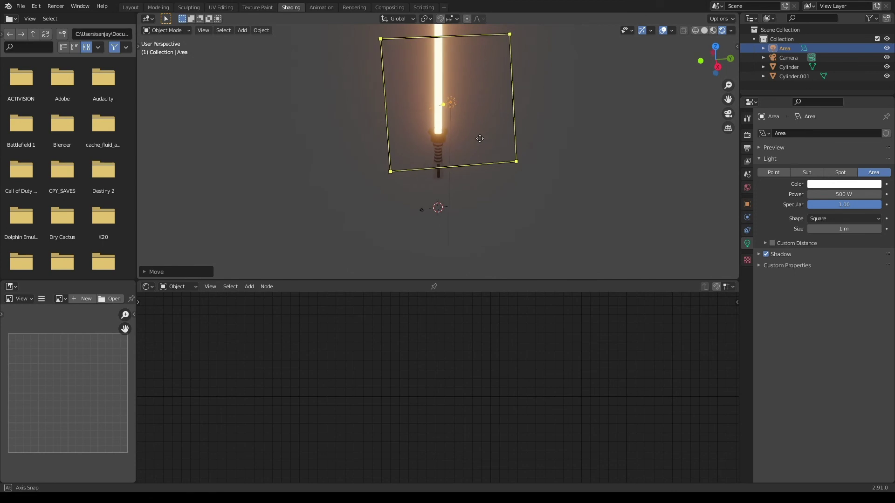
key(g)
key(z)
click(480, 197)
Step: Set the Area light's Power to 3000 W, then adjust its height and rotate it to aim at the handle
scroll(481, 195, up, 4)
middle_drag(543, 156, 606, 161)
click(841, 195)
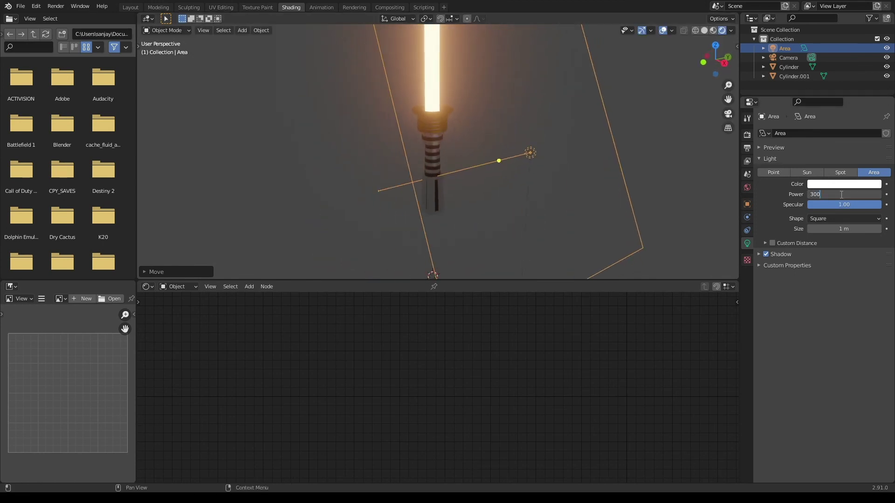
key(Return)
key(g)
key(z)
key(r)
click(580, 161)
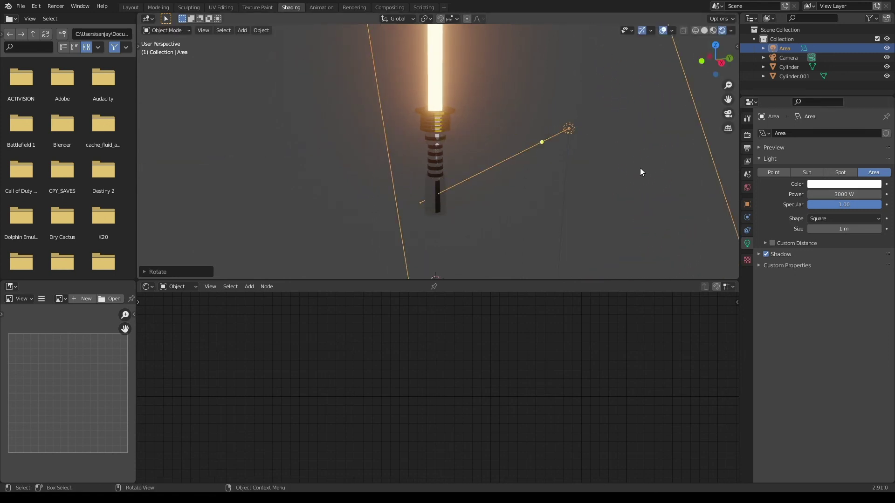
Step: Set the Area light's Power to 9000 W and inspect the lit handle up close
click(833, 195)
text(900)
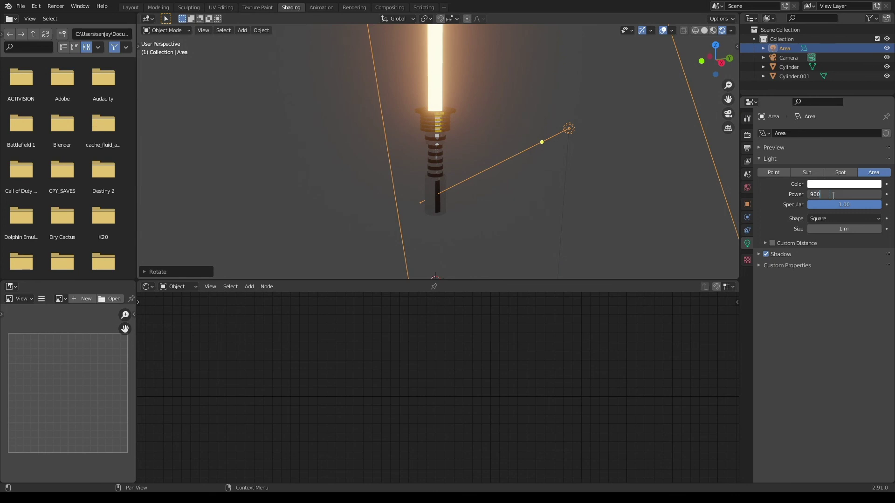
text(0)
key(Return)
scroll(543, 153, up, 10)
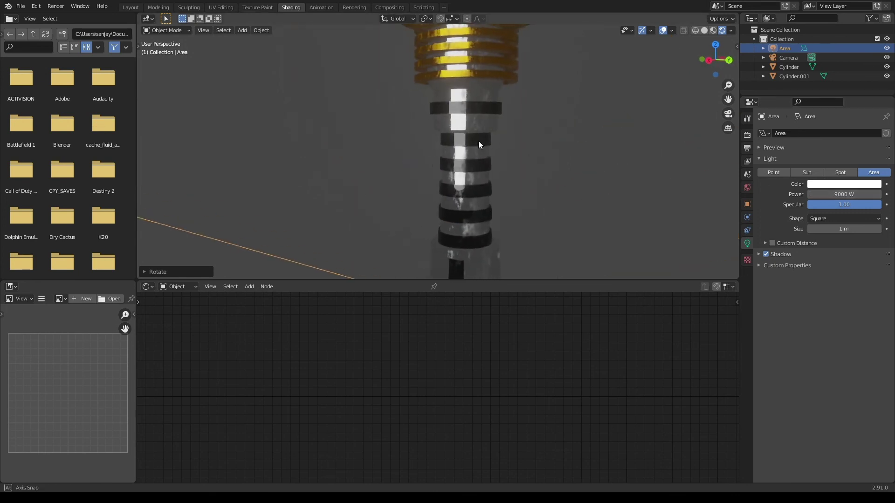
mouse_move(524, 156)
middle_down()
mouse_move(525, 170)
mouse_move(607, 129)
mouse_move(511, 151)
mouse_move(500, 141)
mouse_move(515, 148)
middle_up()
scroll(499, 142, down, 6)
Step: Enable Ambient Occlusion and Screen Space Reflections in the Eevee render settings
click(747, 136)
scroll(584, 190, down, 4)
middle_drag(583, 189, 620, 189)
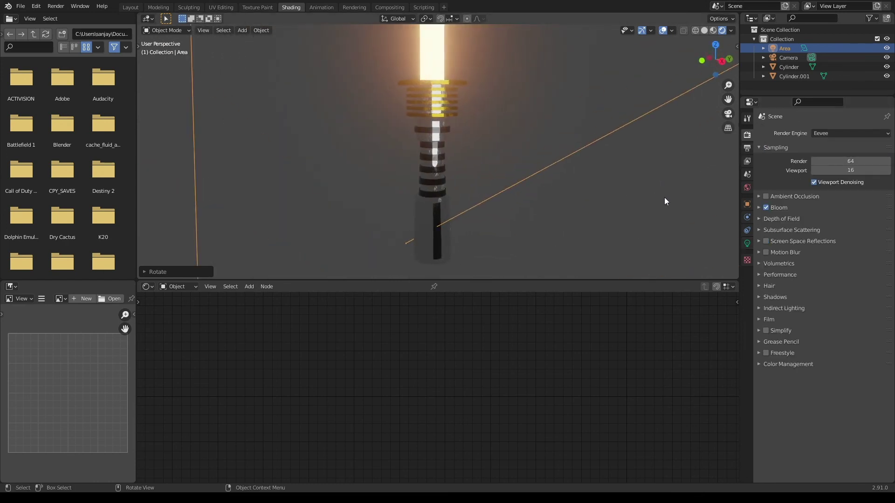
click(763, 195)
click(764, 196)
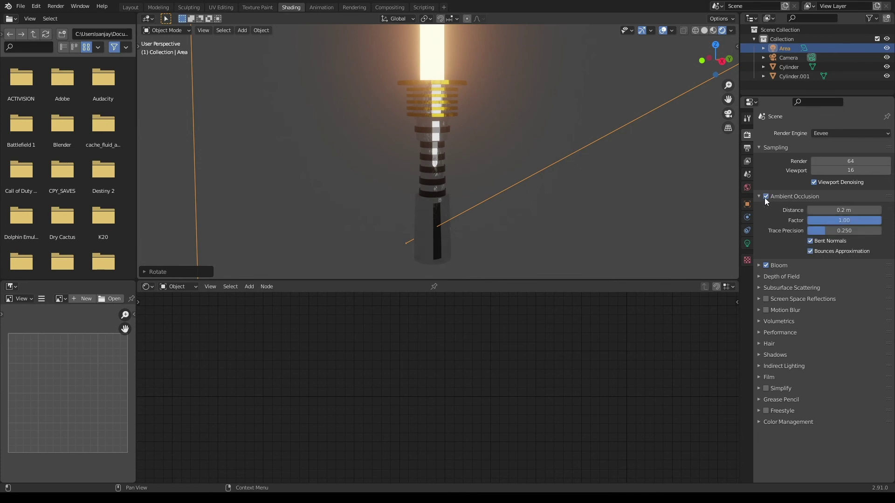
click(760, 196)
click(764, 242)
Step: Select the handle and invert the Metal material's ColorRamp, making the start stop white and the end stop black
middle_drag(535, 201, 469, 183)
scroll(469, 184, up, 2)
scroll(469, 184, up, 2)
middle_drag(528, 194, 463, 158)
scroll(521, 188, down, 5)
scroll(441, 206, up, 3)
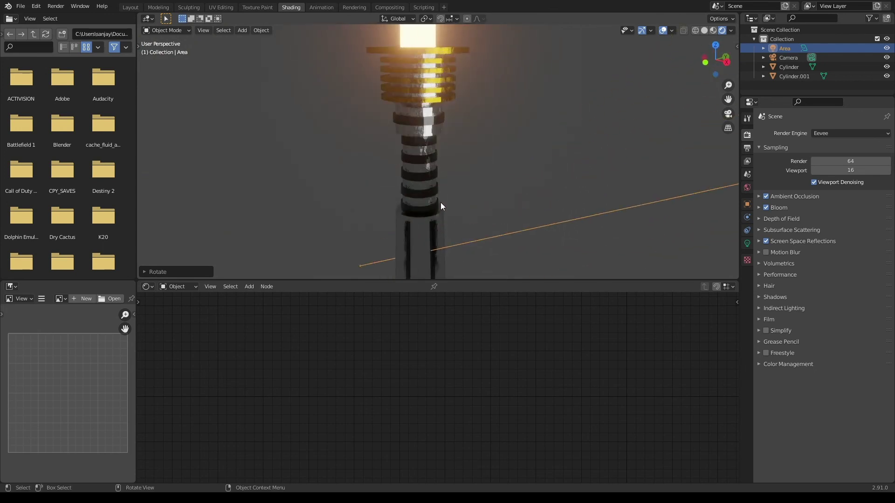
click(418, 181)
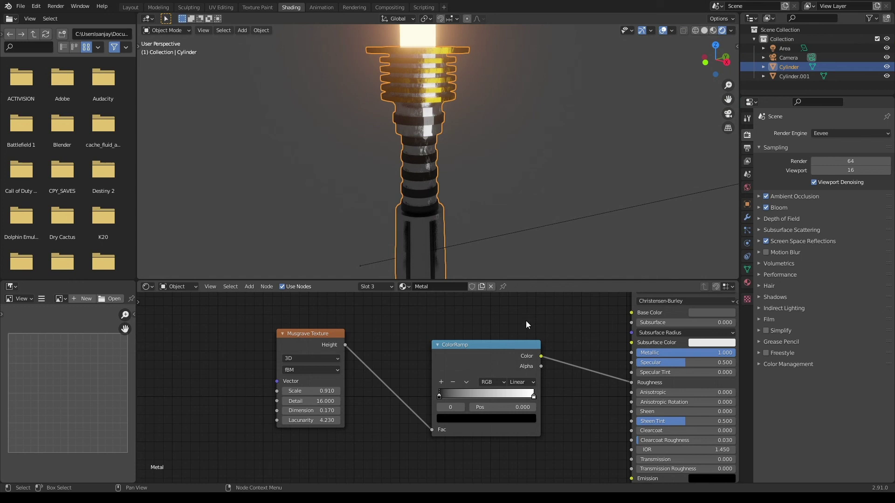
scroll(429, 364, up, 3)
middle_drag(352, 361, 466, 348)
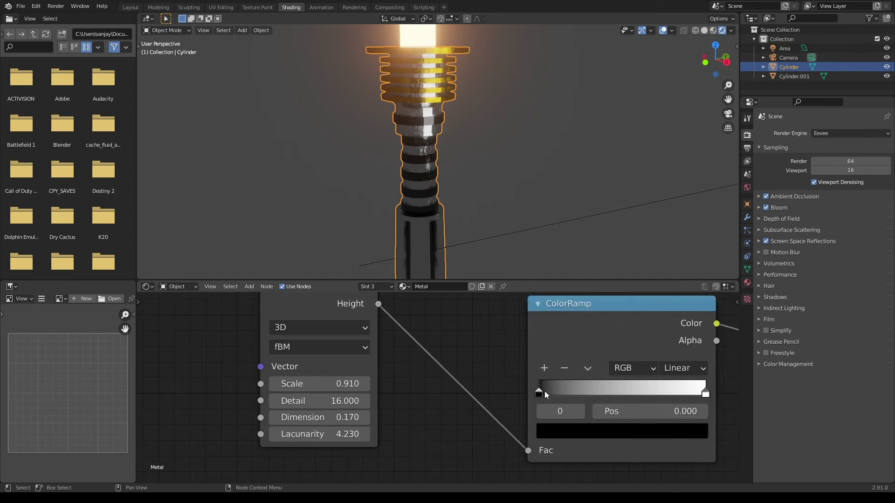
click(747, 282)
click(627, 431)
drag(672, 317, 672, 200)
click(705, 394)
click(674, 432)
drag(672, 279, 673, 322)
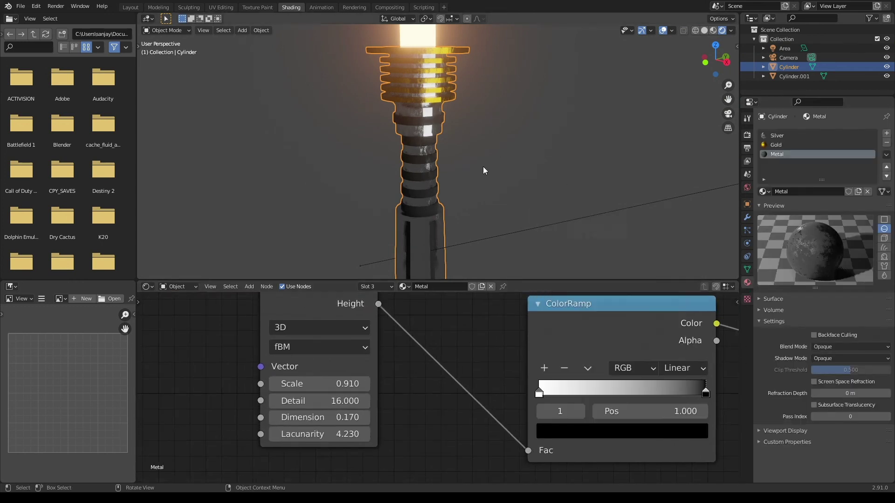
Step: Keep the Metal ColorRamp's end stop black and darken its start stop to a gray with value 0.668
scroll(484, 171, up, 4)
middle_drag(483, 170, 473, 165)
click(601, 431)
drag(671, 289, 672, 321)
click(539, 394)
click(601, 431)
mouse_move(671, 251)
mouse_down()
mouse_move(672, 279)
mouse_move(671, 242)
mouse_up()
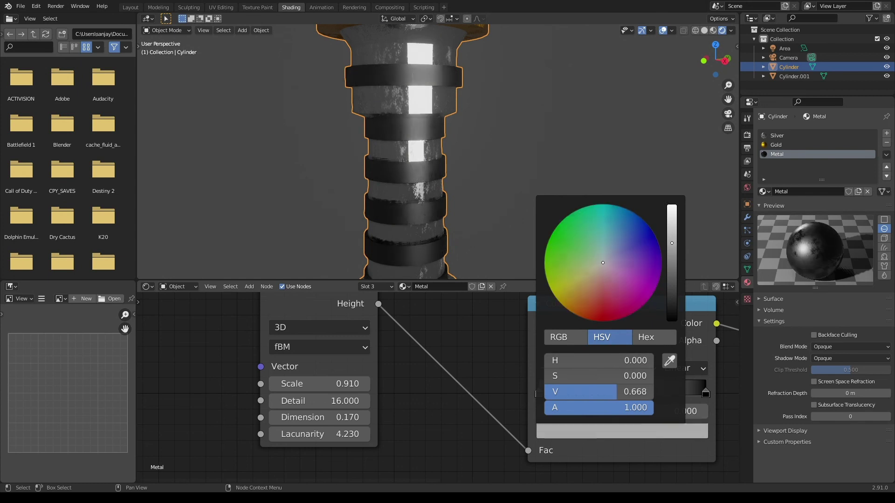
scroll(483, 171, down, 3)
click(622, 431)
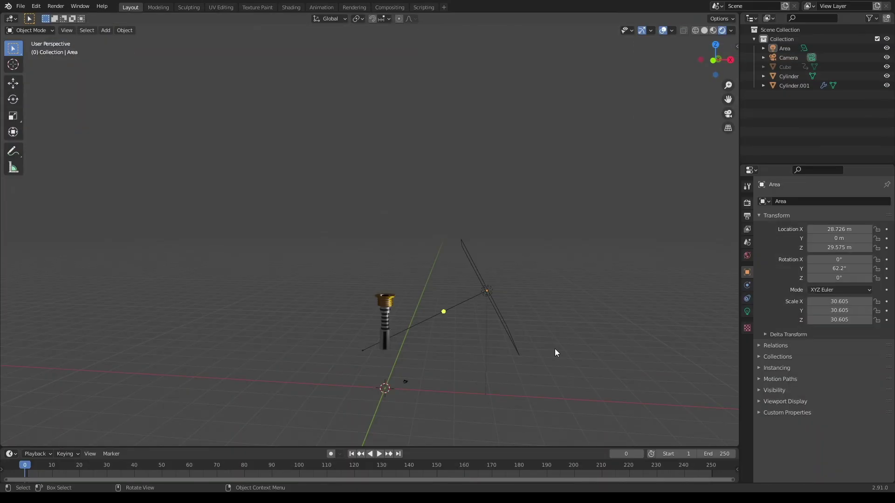
Step: Play the lightsaber's blade animation from frame 0 and stop it at frame 51
key(space)
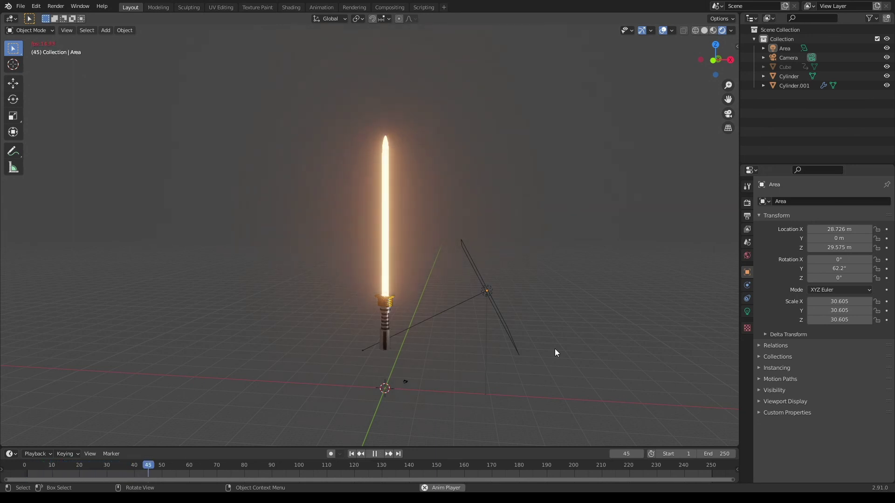
key(space)
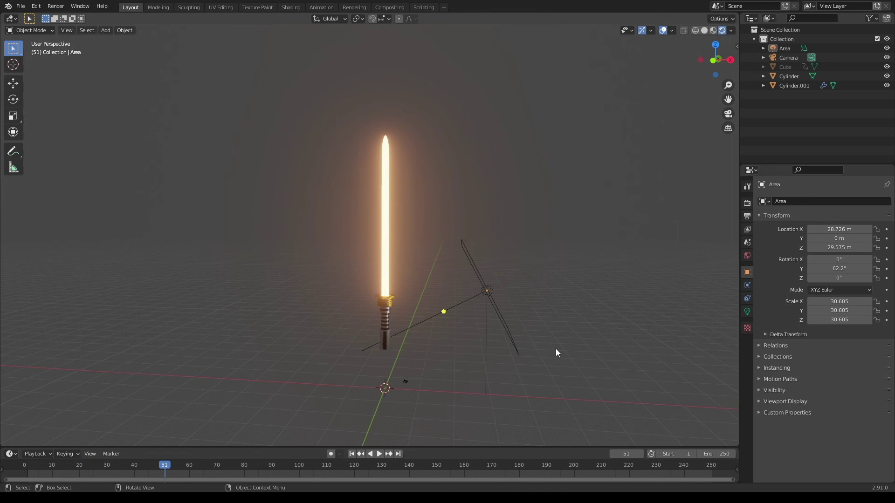